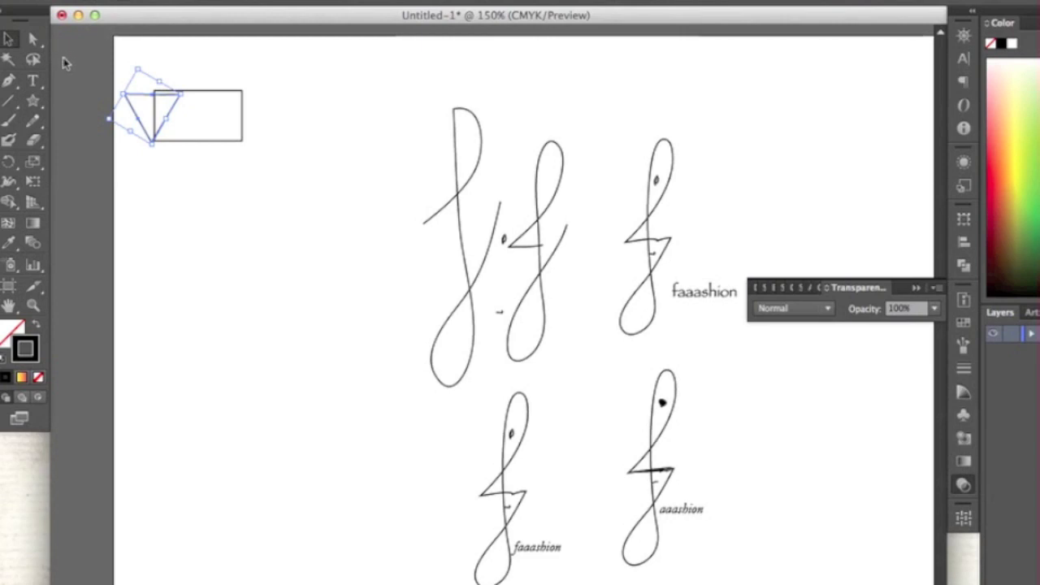
left_click(216, 152)
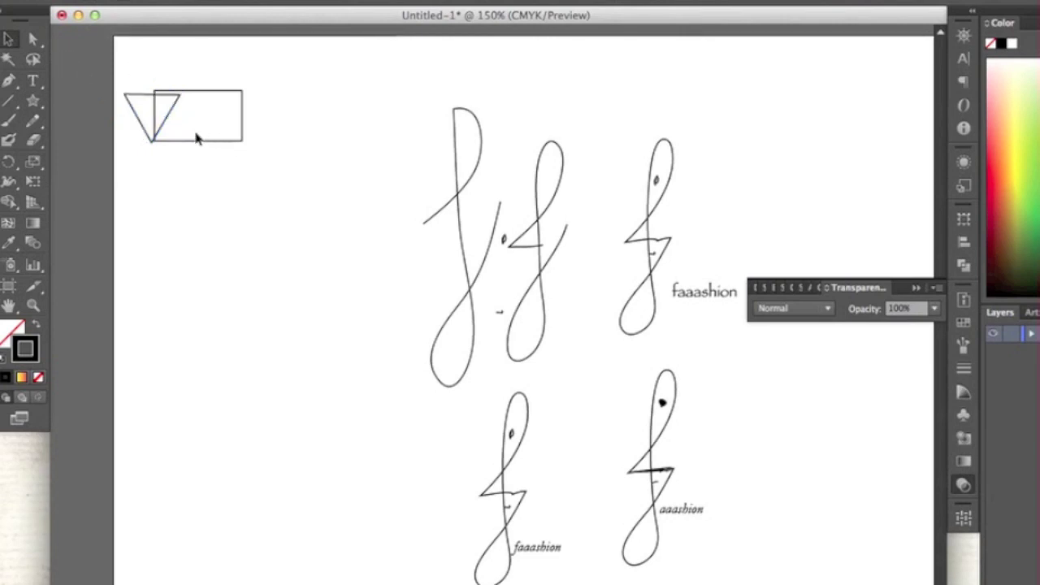
key("F1")
key("F2")
key("F2")
key("F2")
key("F2")
key("F2")
Adjust the triangle's rotation and position so its upper edge lines up with the rectangle's upper edge.
left_click(177, 108)
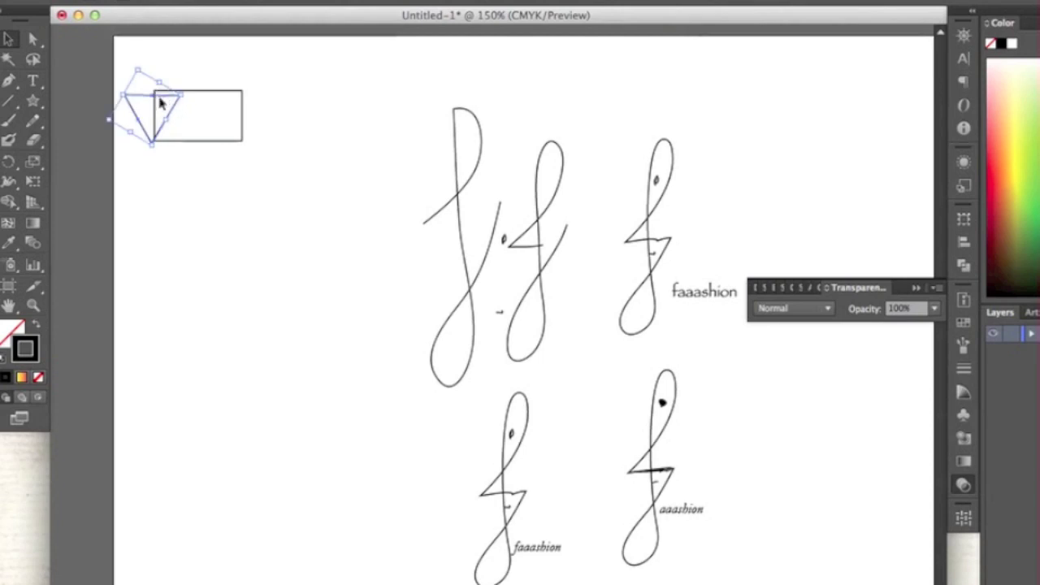
key("r")
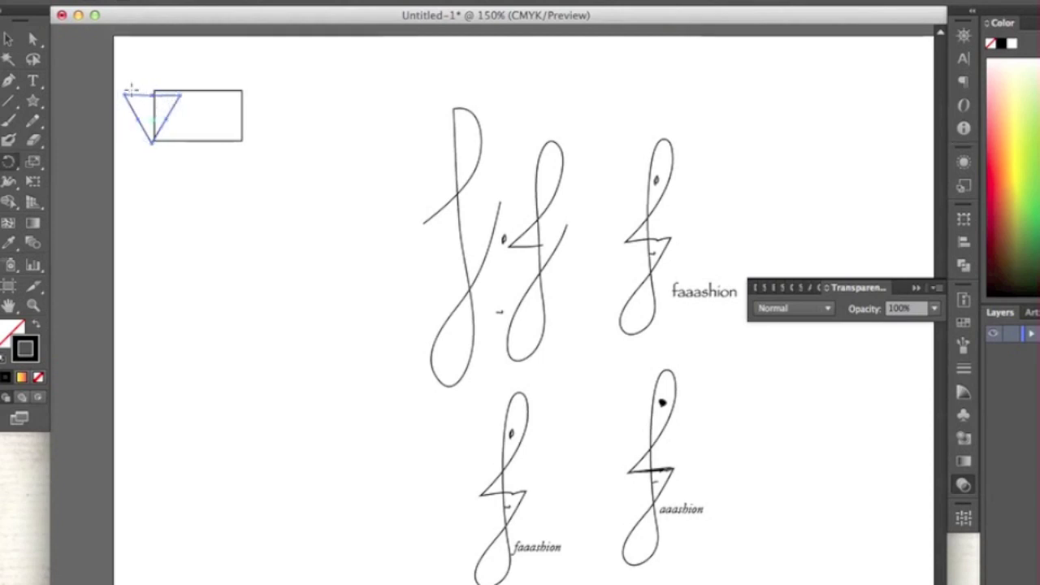
mouse_move(114, 97)
left_mouse_down()
mouse_move(116, 83)
mouse_move(119, 96)
left_mouse_up()
key("ctrl+z")
key("ctrl+z")
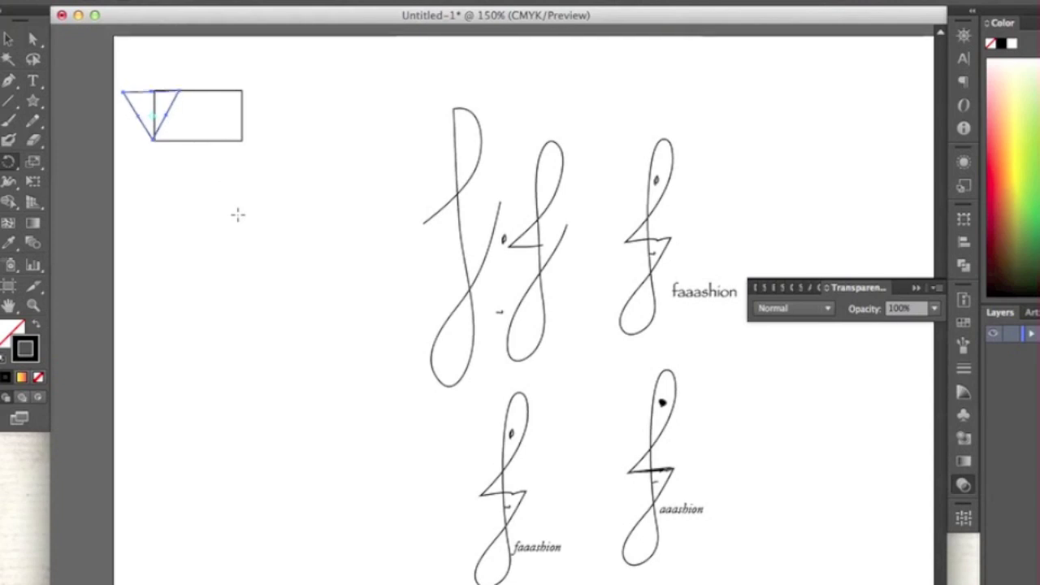
key("ctrl+shift+z")
Create a reflected copy of the triangle across the vertical axis, with Preview turned on.
right_click(141, 125)
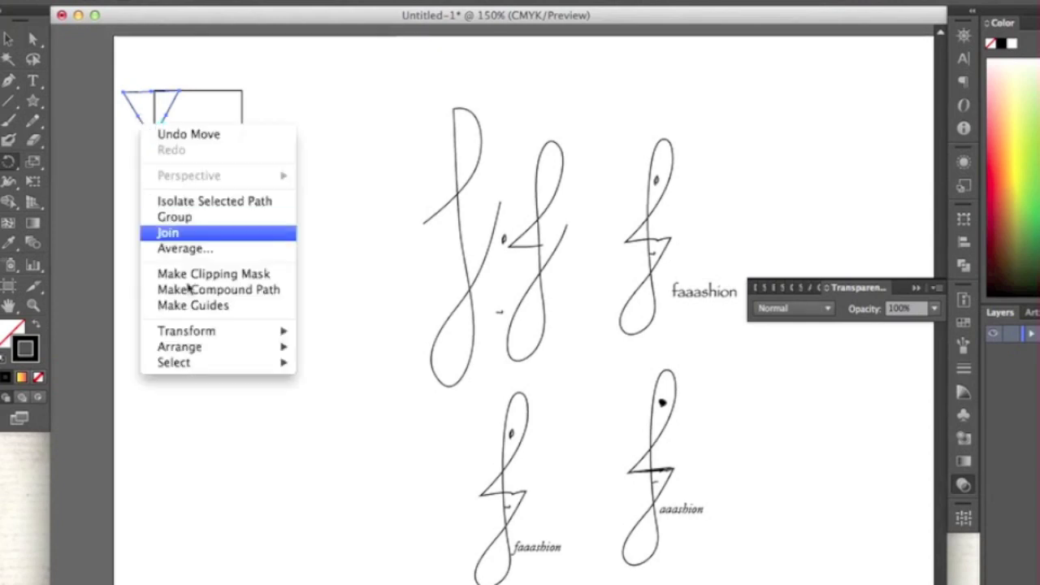
mouse_move(213, 333)
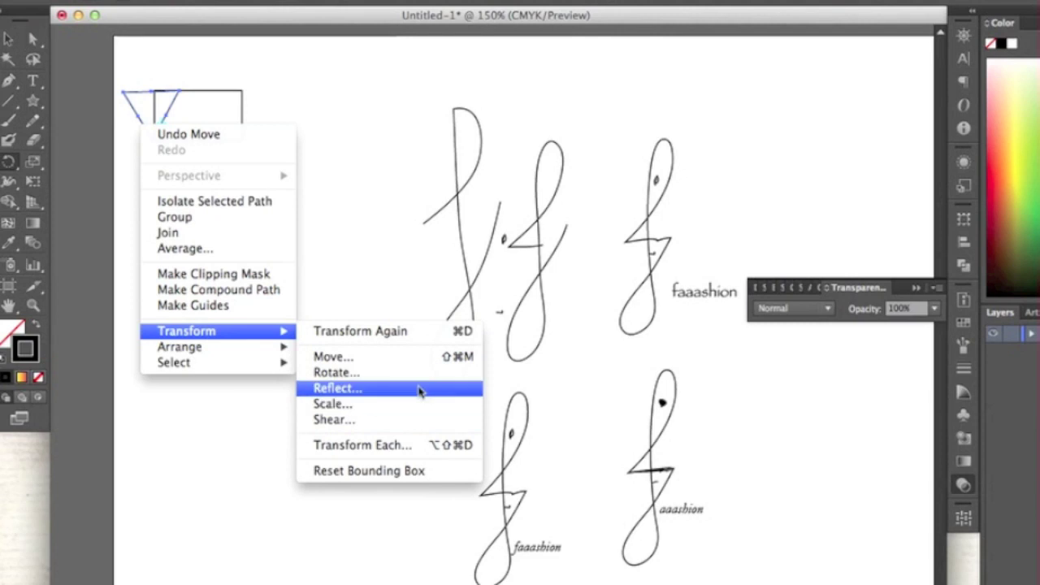
left_click(421, 391)
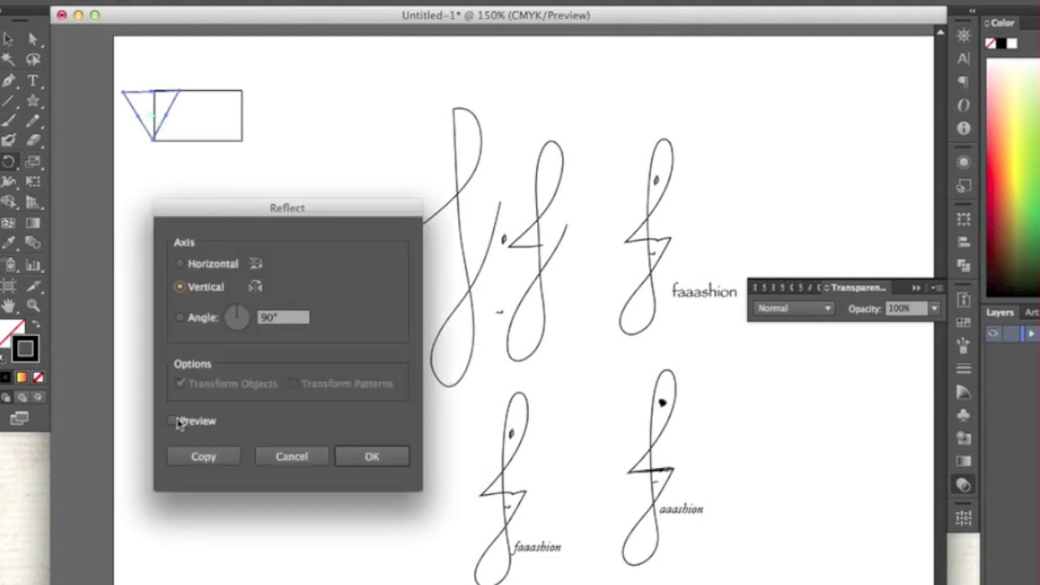
left_click(173, 420)
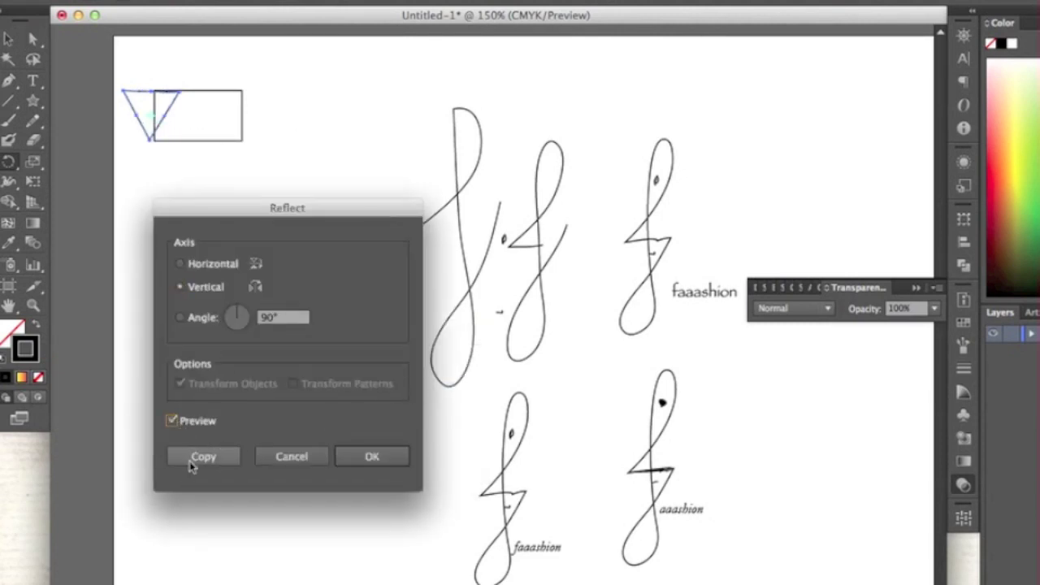
left_click(190, 459)
Move the reflected triangle horizontally until its lower tip meets the rectangle's lower-right corner.
key("Right")
key("Right")
key("Right")
key("Right")
key("Right")
key("Right")
key("Right")
key("Right")
key("Right")
key("Right")
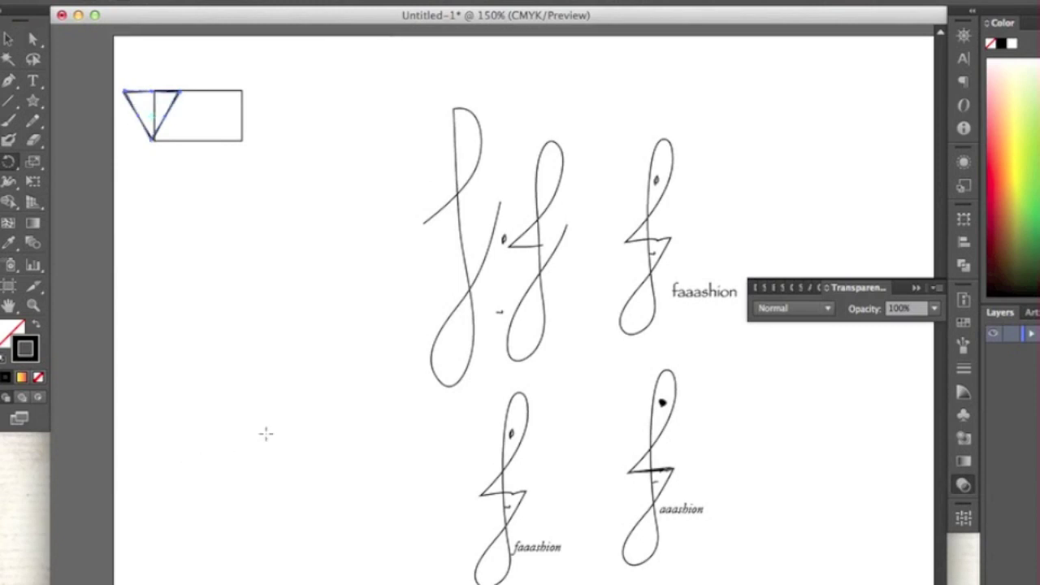
key("Right")
key("Right")
key("Right")
key("Right")
key("Right")
key("Right")
key("Right")
key("Right")
key("Right")
key("Right")
key("Right")
key("Right")
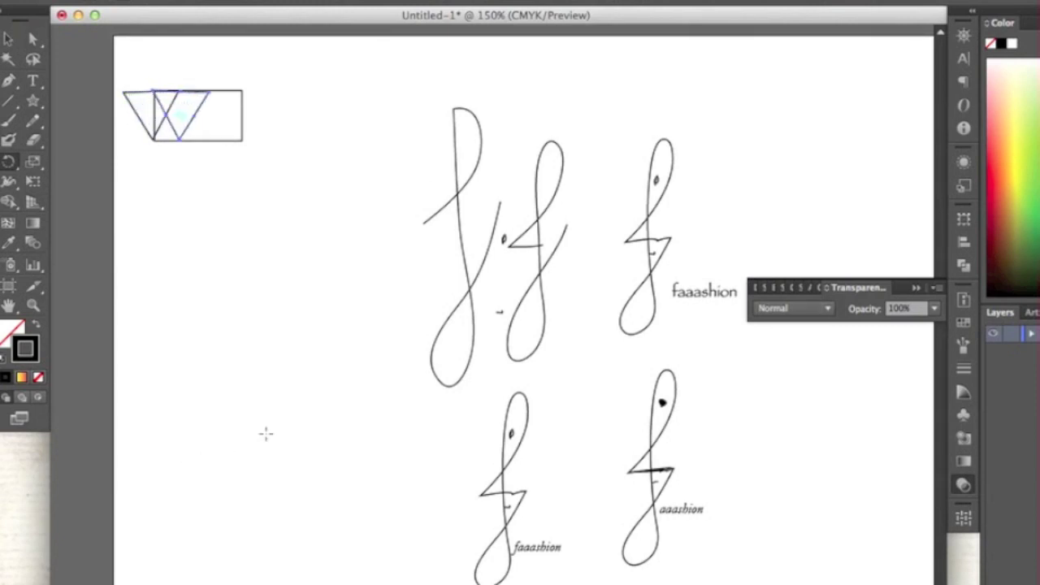
key("Right")
key("Right")
key("Right")
key("Right")
key("Right")
key("Right")
key("Right")
key("Right")
key("Right")
key("Right")
key("Right")
key("Right")
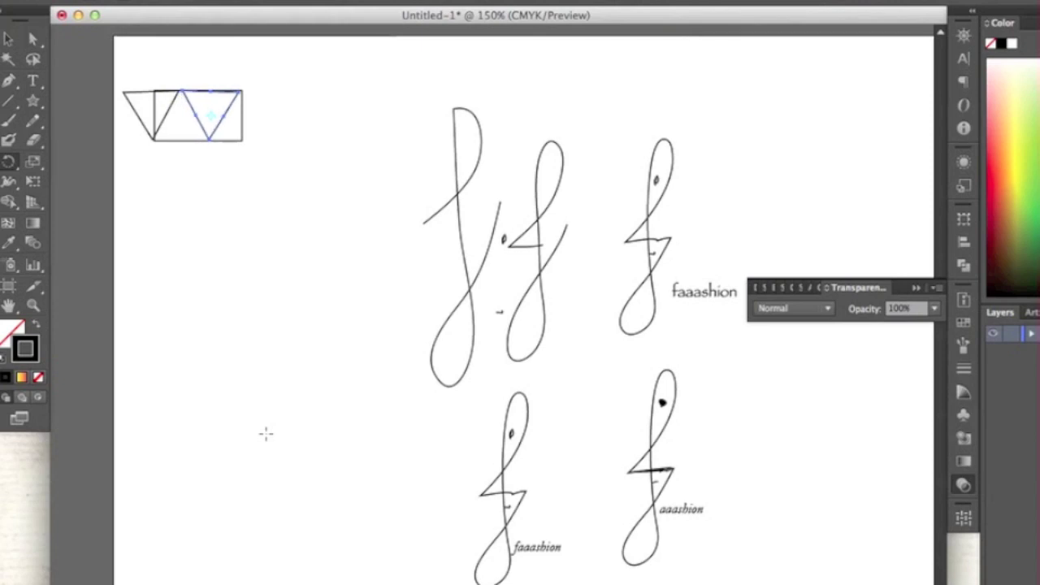
key("Right")
key("Right")
key("Right")
key("Right")
key("Right")
key("Right")
key("Right")
key("Right")
key("Right")
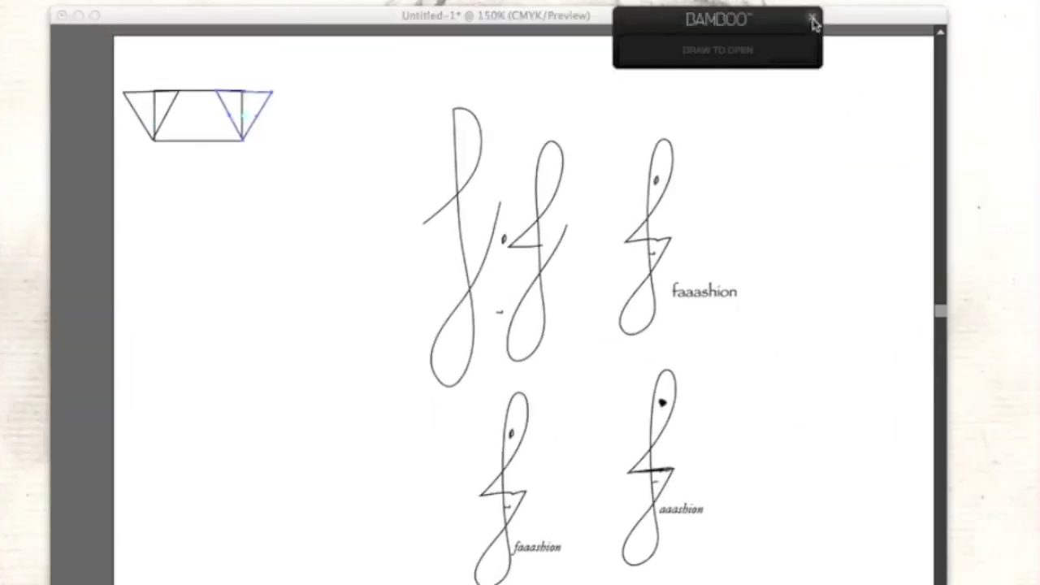
left_click(813, 17)
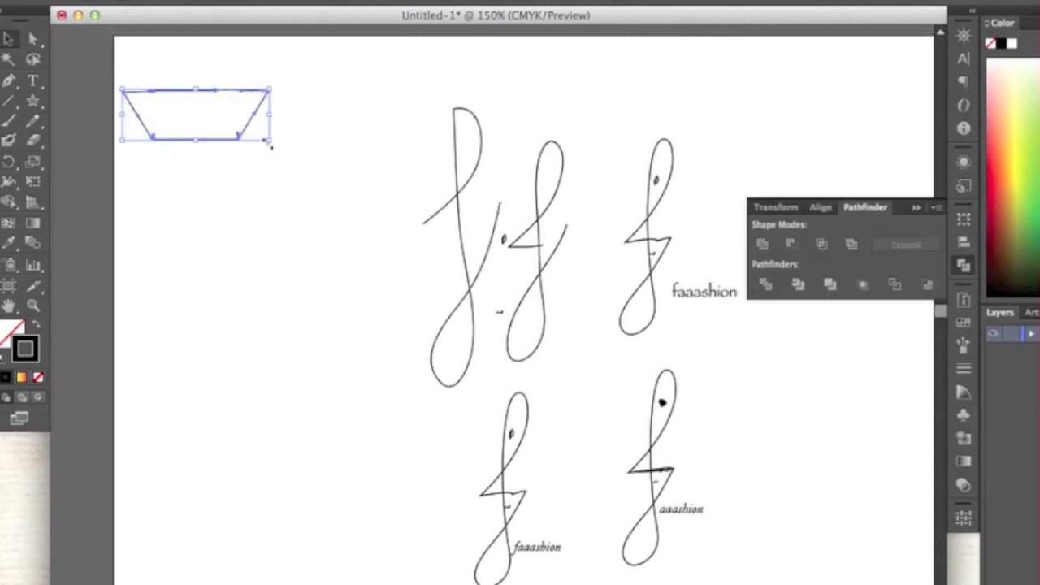
Paste a duplicate of the merged trapezoid over the two leftmost f-shaped sketches.
left_click(272, 146)
left_click(246, 139)
key("a")
key("ctrl+v")
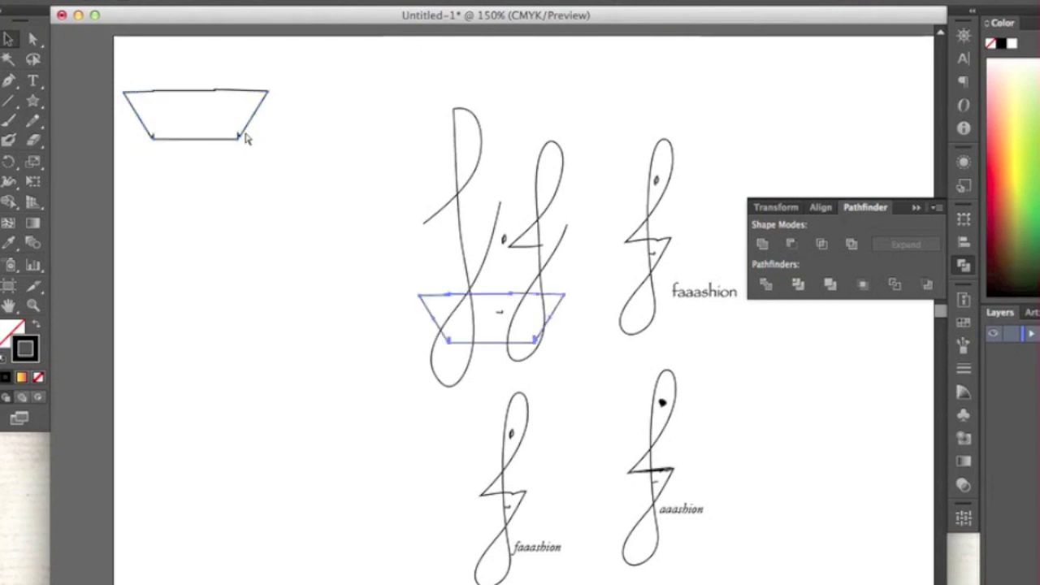
key("v")
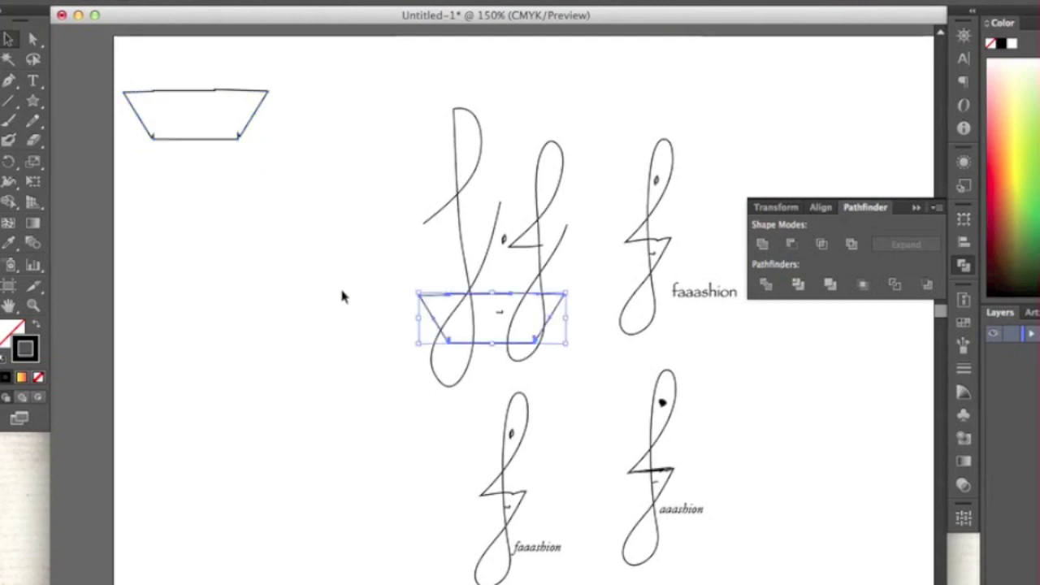
Create a blank document with default settings and transfer the pasted trapezoid into it from Untitled-1.
key("ctrl+n")
key("Return")
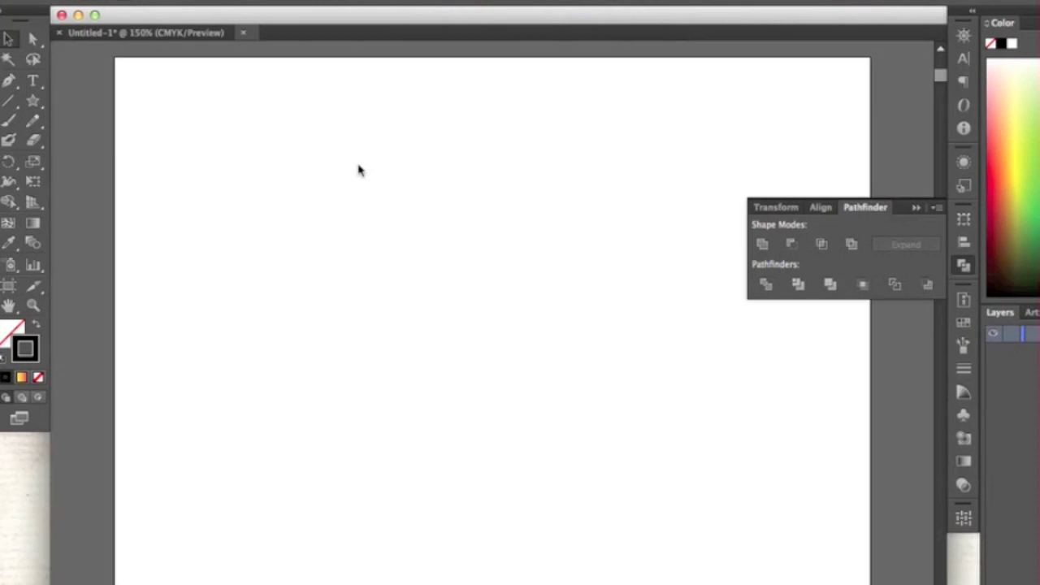
left_click(195, 33)
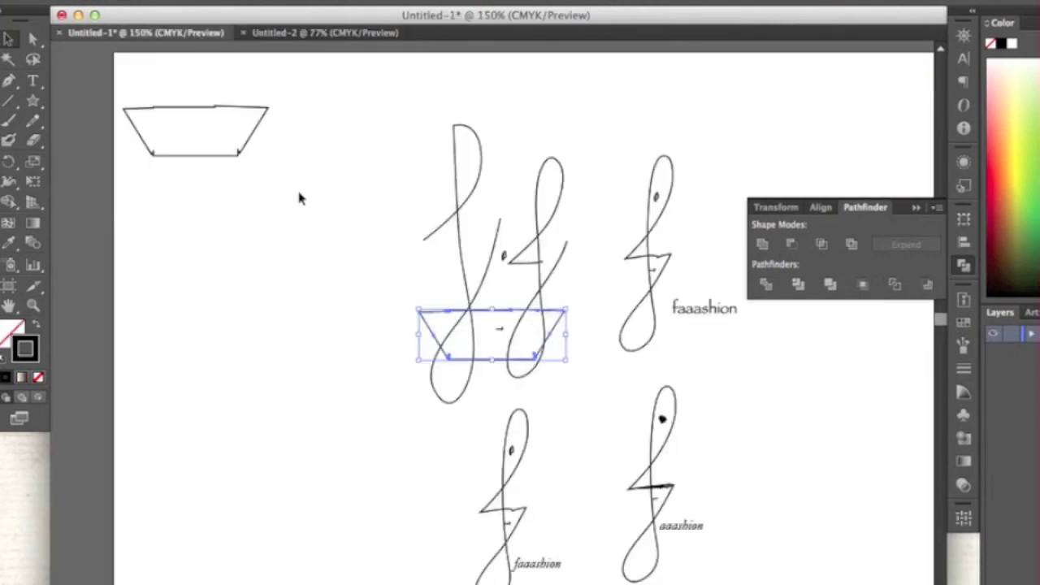
mouse_move(378, 174)
left_mouse_down()
mouse_move(623, 193)
mouse_move(611, 195)
left_mouse_up()
left_click(476, 336)
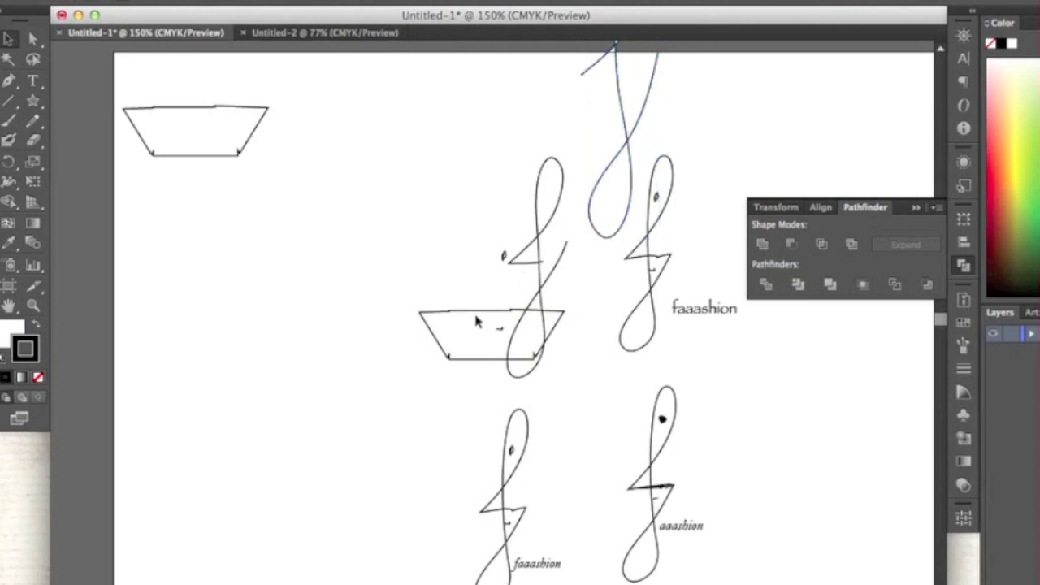
left_click(475, 315)
left_click_drag(474, 317, 366, 137)
left_click_drag(285, 6, 339, 200)
left_click(154, 35)
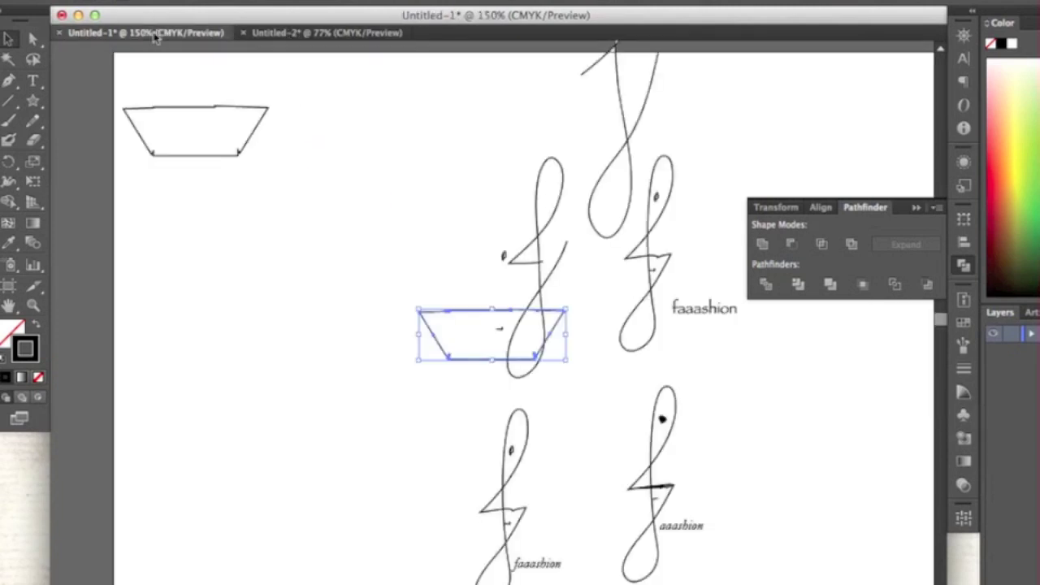
Undo the sketch move, the pasted trapezoid and the merging of the triangles with the rectangle in Untitled-1.
key("super+z")
key("super+z")
key("super+z")
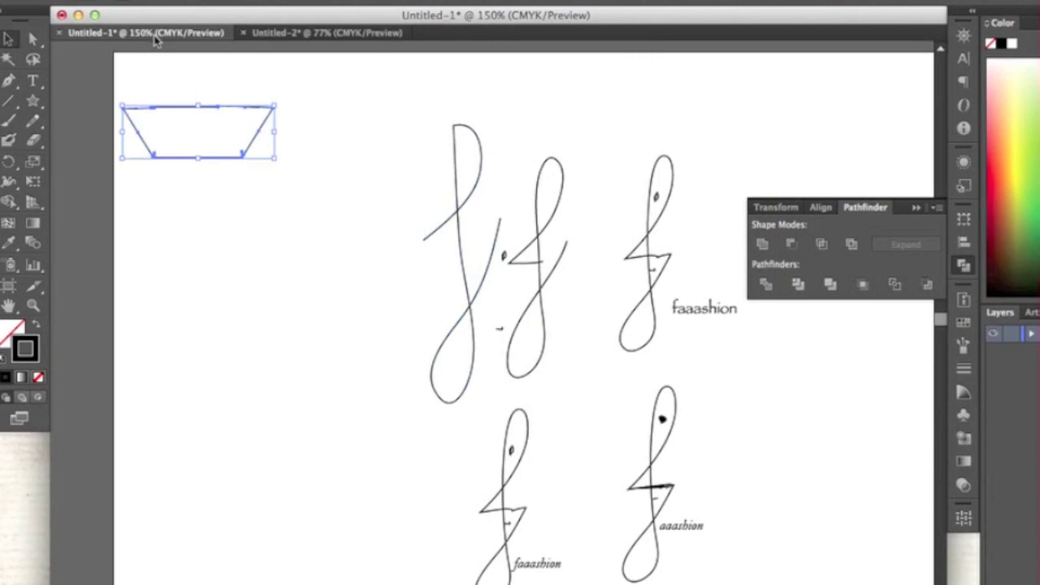
key("super+z")
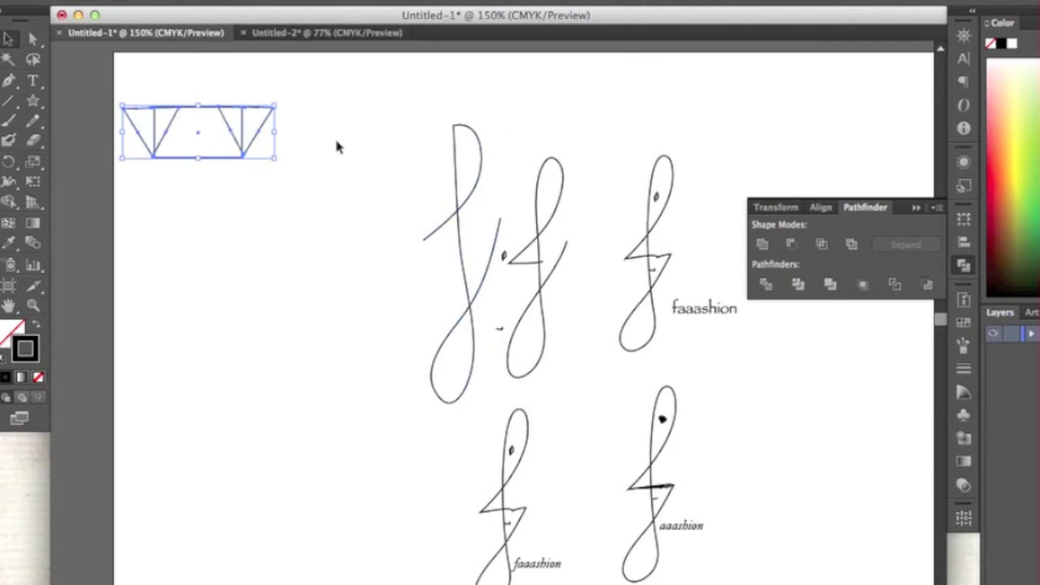
Subtract the two triangles from the rectangle with Minus Front and select the resulting shape.
left_click(831, 285)
left_click(776, 322)
left_click(792, 245)
left_click(308, 106)
left_click(171, 113)
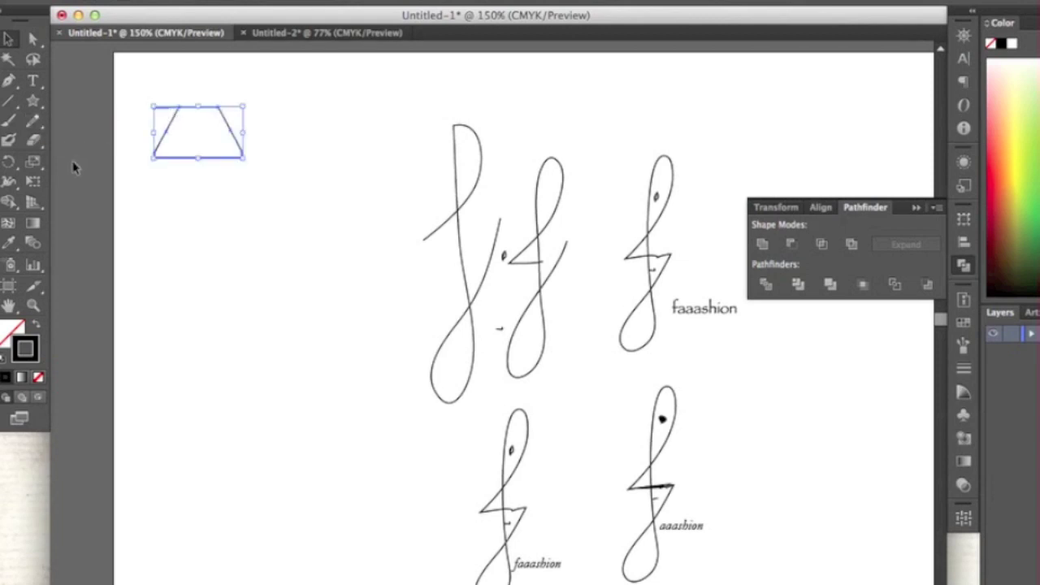
Cut the stray line at the trapezoid's upper-left corner with the Scissors tool and delete the severed piece.
key("c")
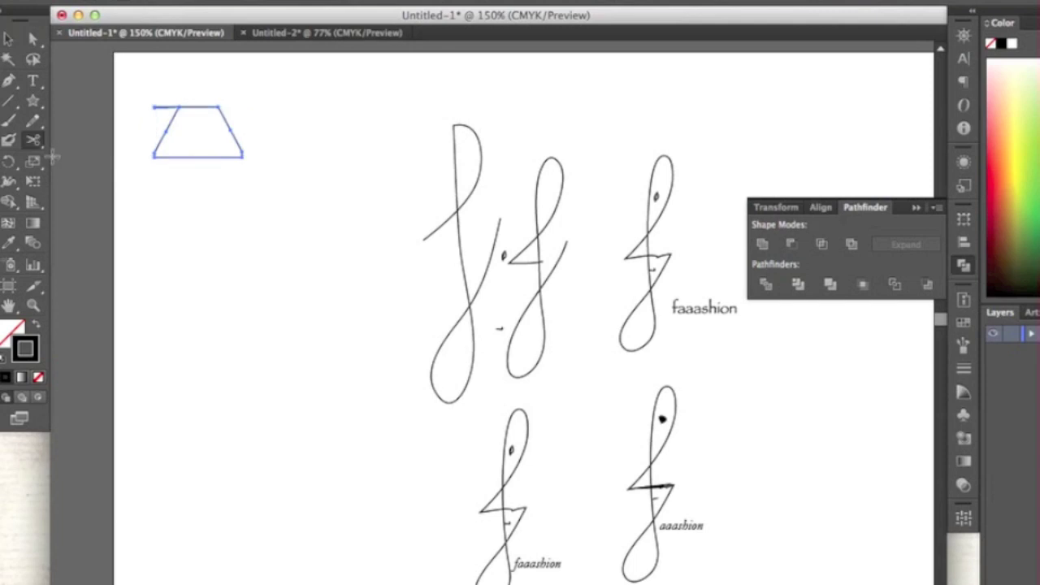
left_click(178, 106)
left_click(173, 106)
key("Delete")
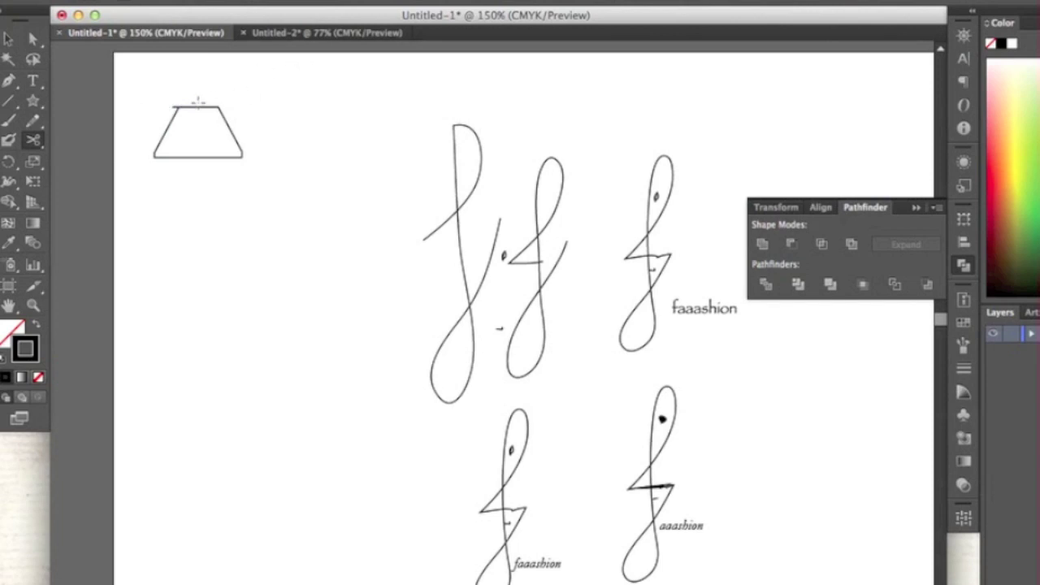
Trim the remaining line stub closer to the trapezoid's upper-left corner with the Scissors tool.
left_click(175, 105)
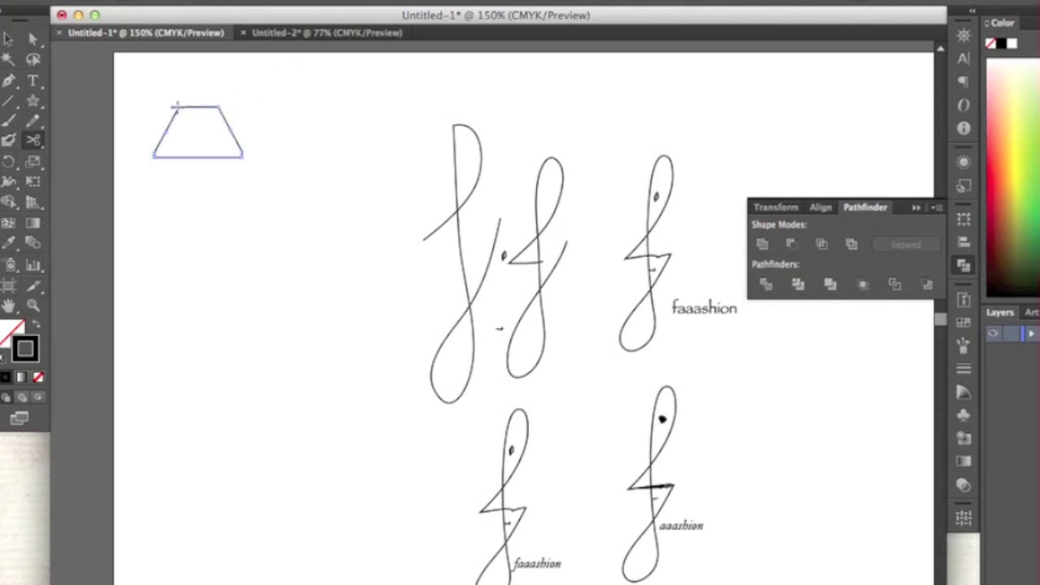
left_click(175, 106)
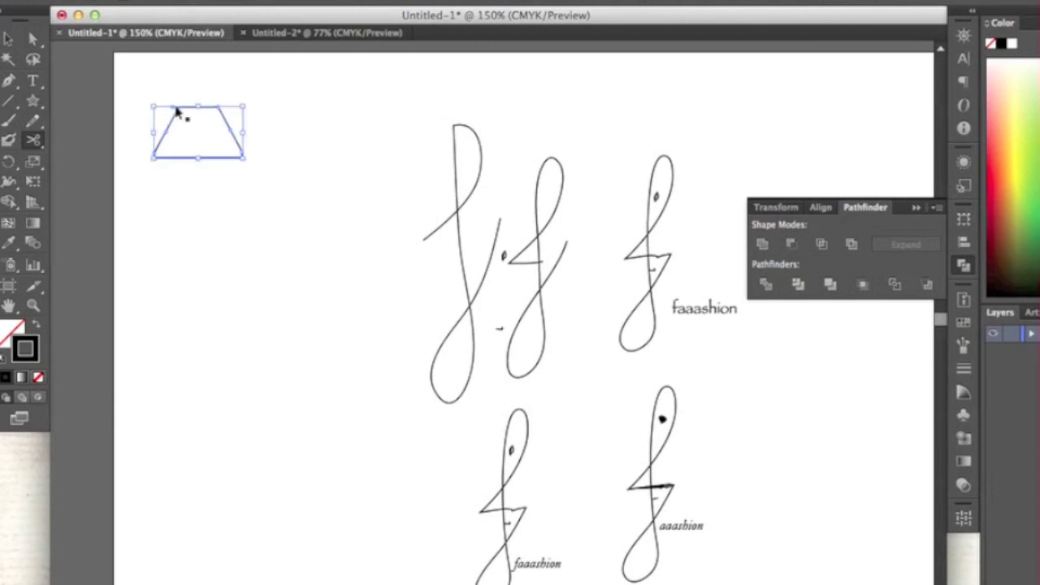
key("super+equal")
key("super+equal")
key("super+equal")
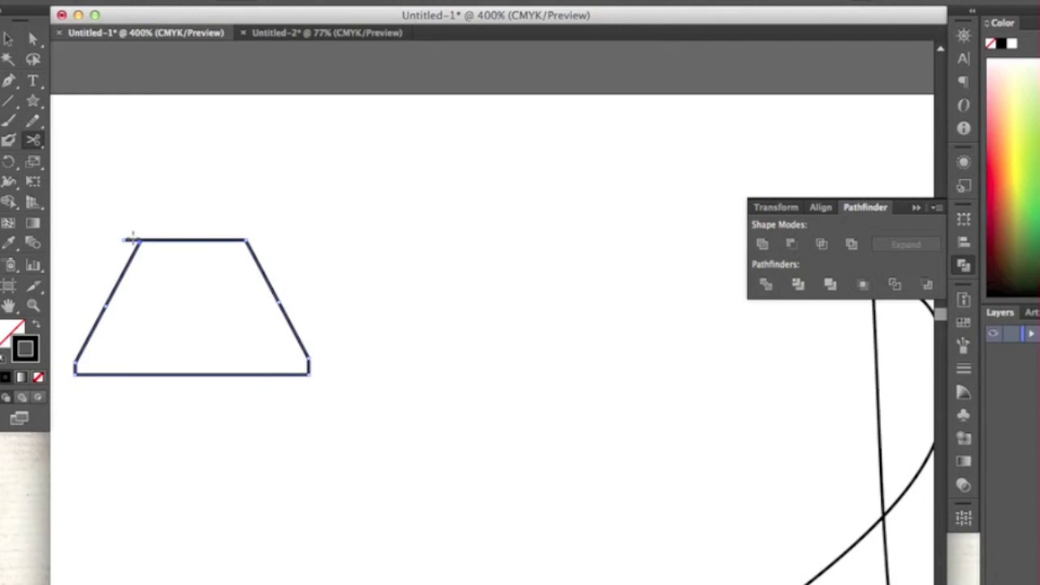
left_click(137, 239)
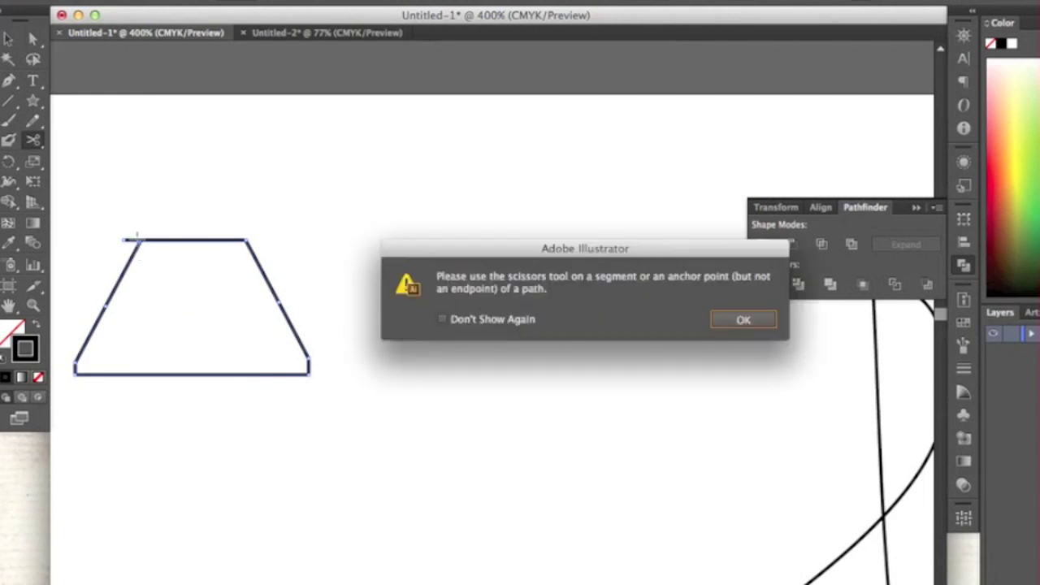
key("Return")
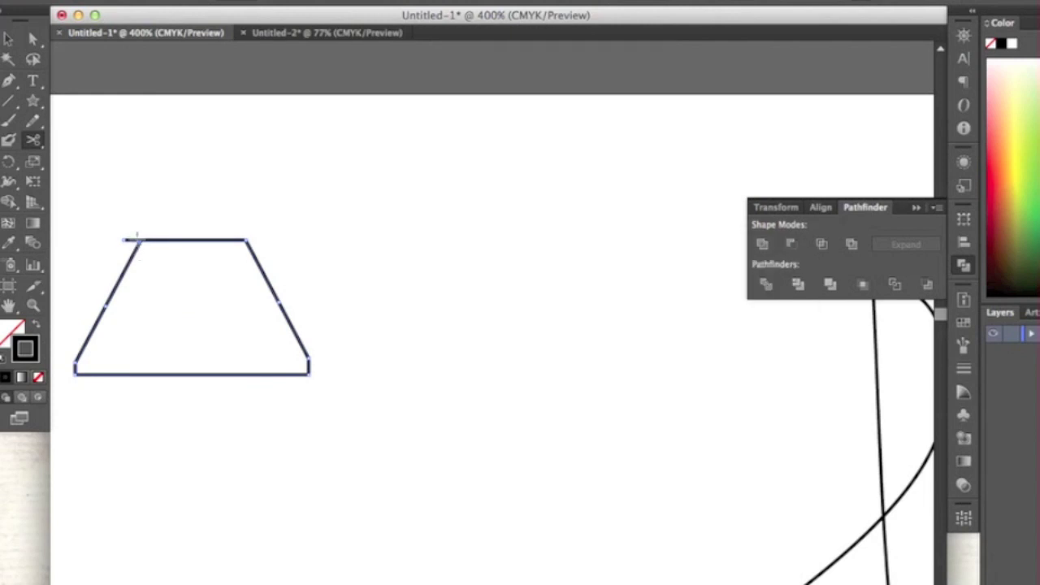
left_click(135, 240)
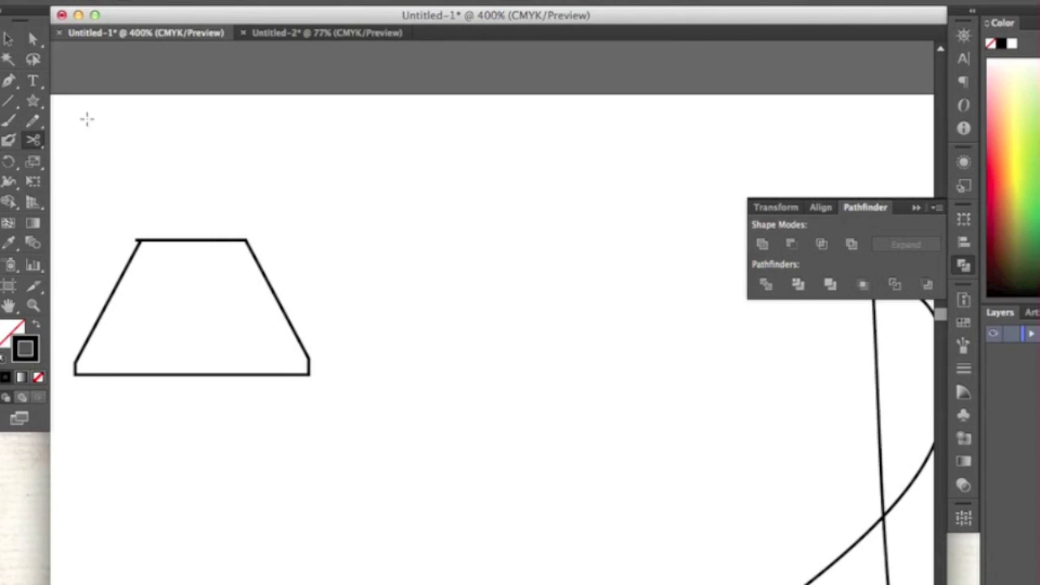
Rotate the trapezoid half a turn so its wide edge is on top.
key("v")
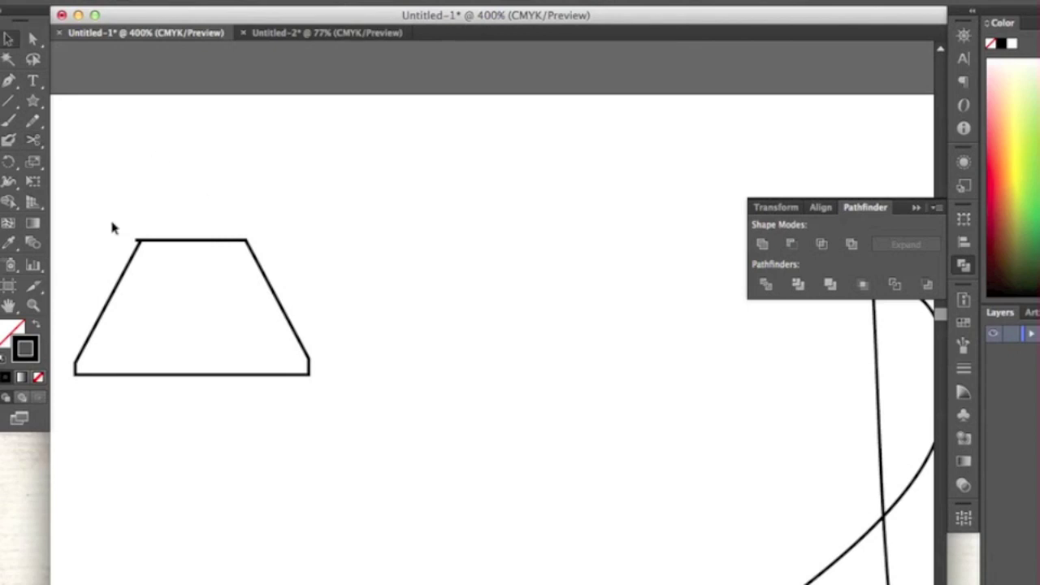
left_click(147, 243)
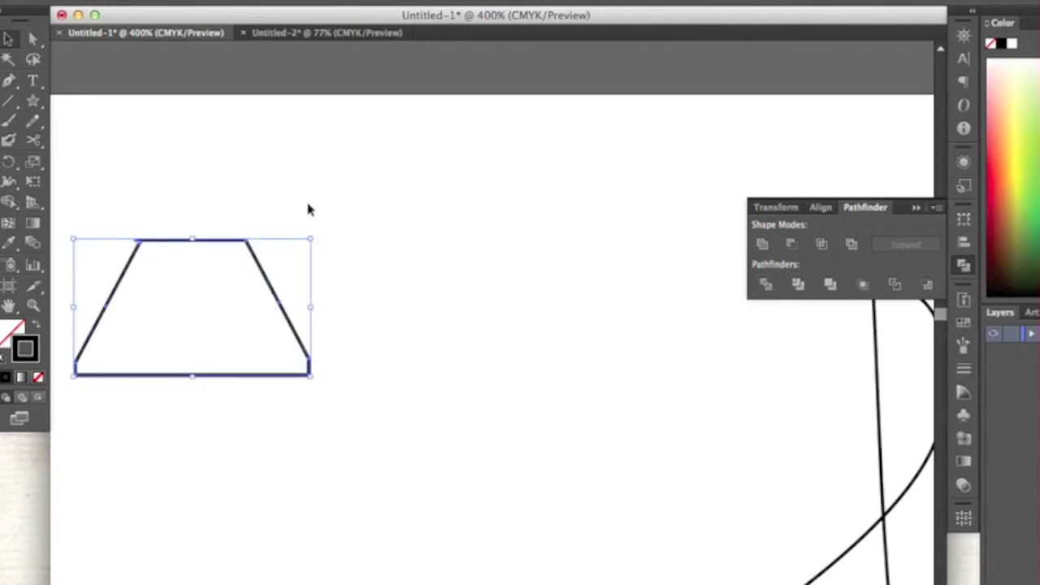
key("r")
left_click_drag(340, 199, 121, 384)
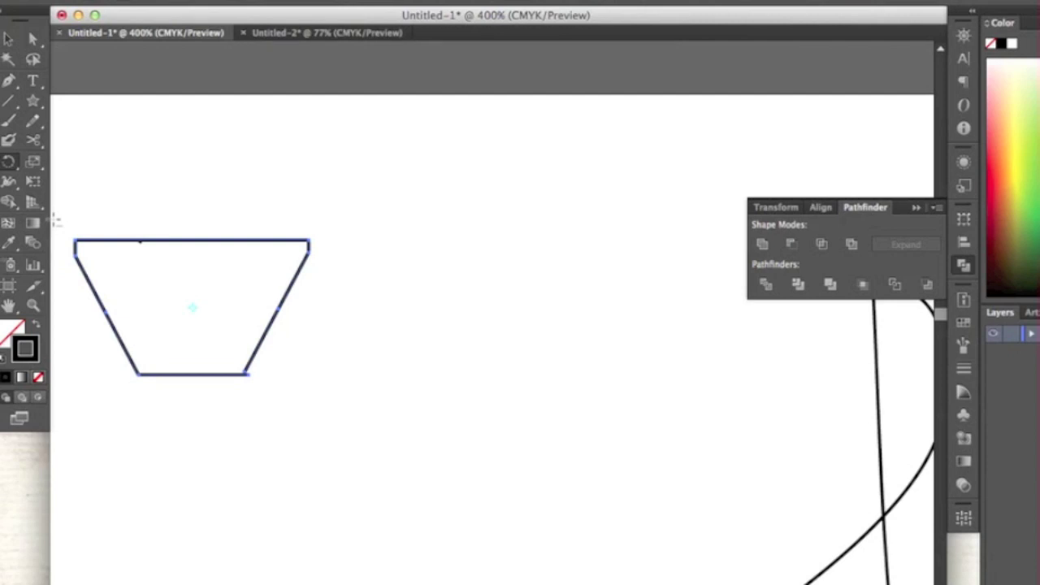
Draw a tall narrow rectangle directly beneath the trapezoid, as wide as its short edge, and nudge it into alignment.
key("super+minus")
key("super+minus")
key("super+minus")
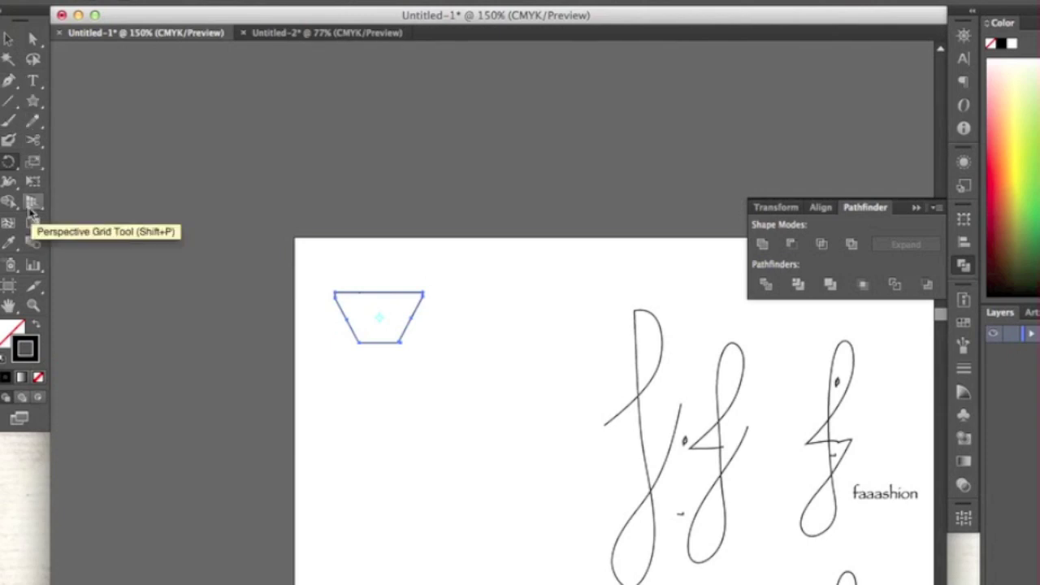
left_click(32, 100)
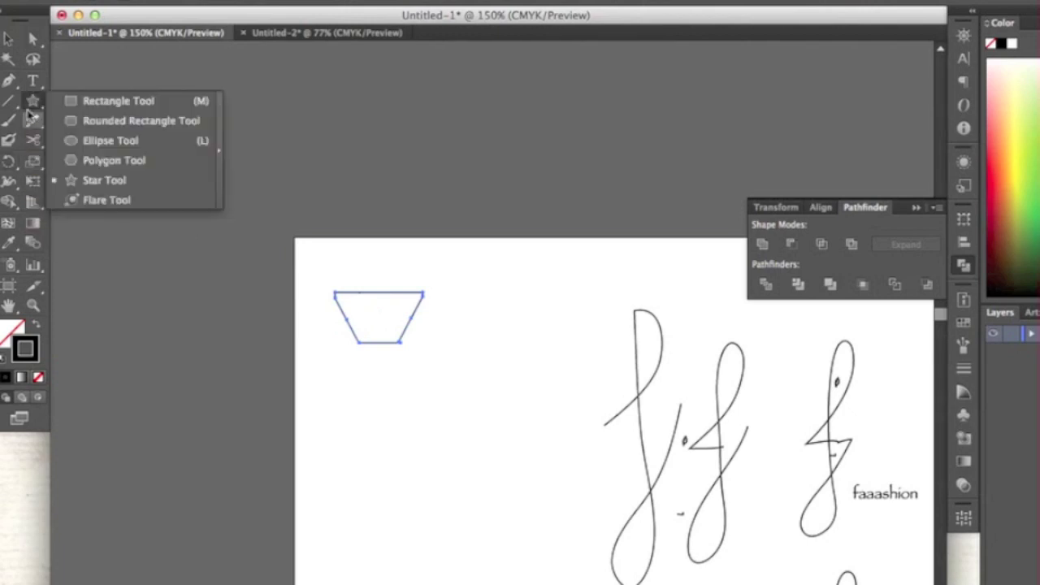
left_click(65, 104)
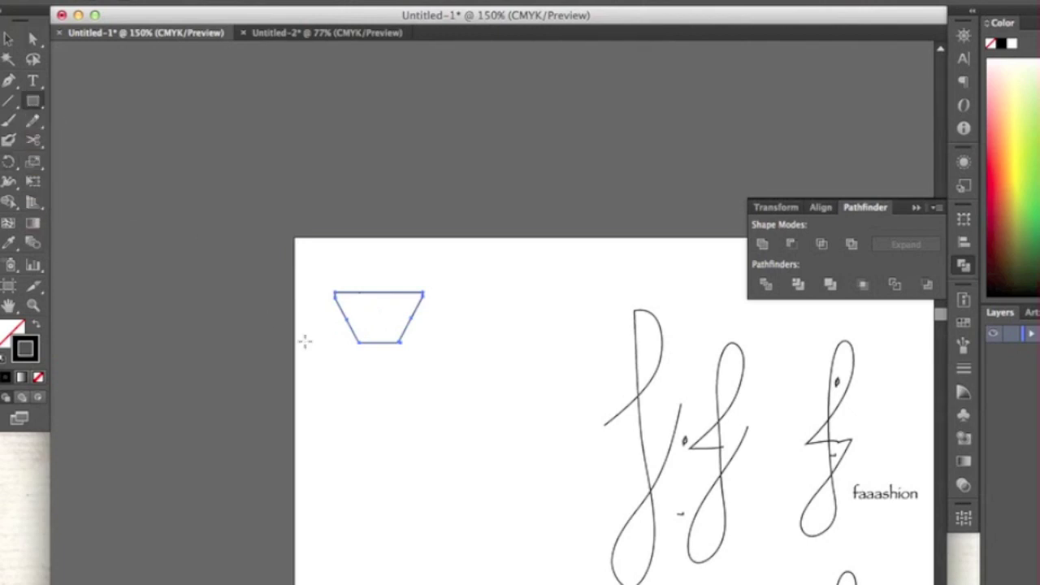
left_click_drag(359, 343, 402, 513)
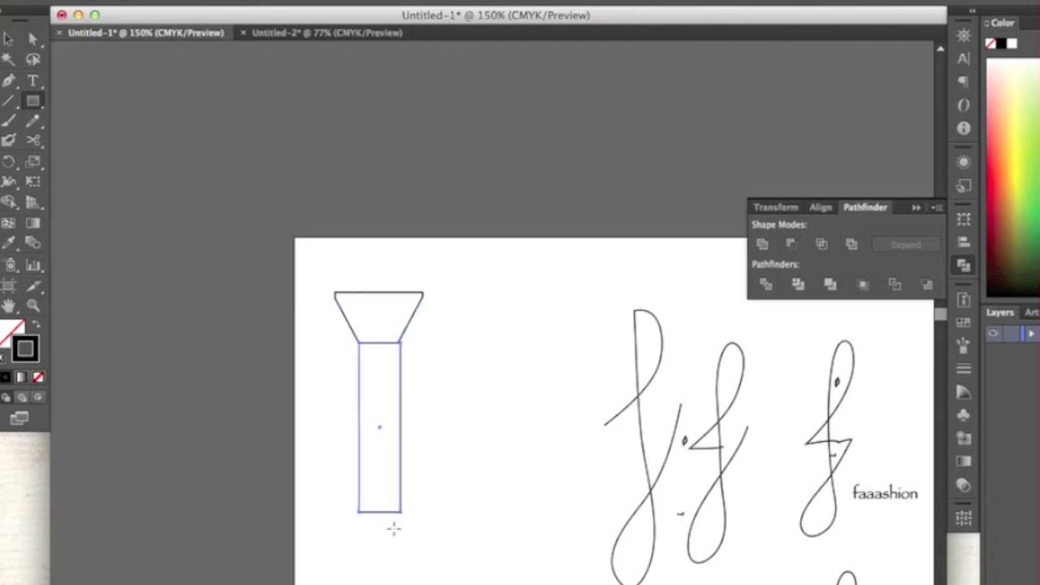
key("Left")
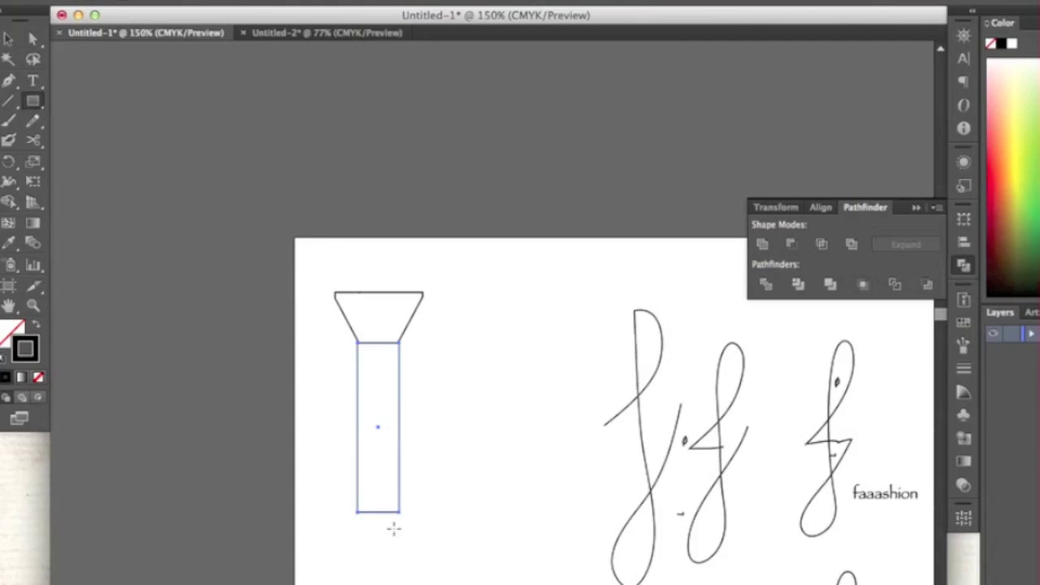
Move the rectangle's two lower corner points outward so the tie body widens symmetrically toward its base.
key("v")
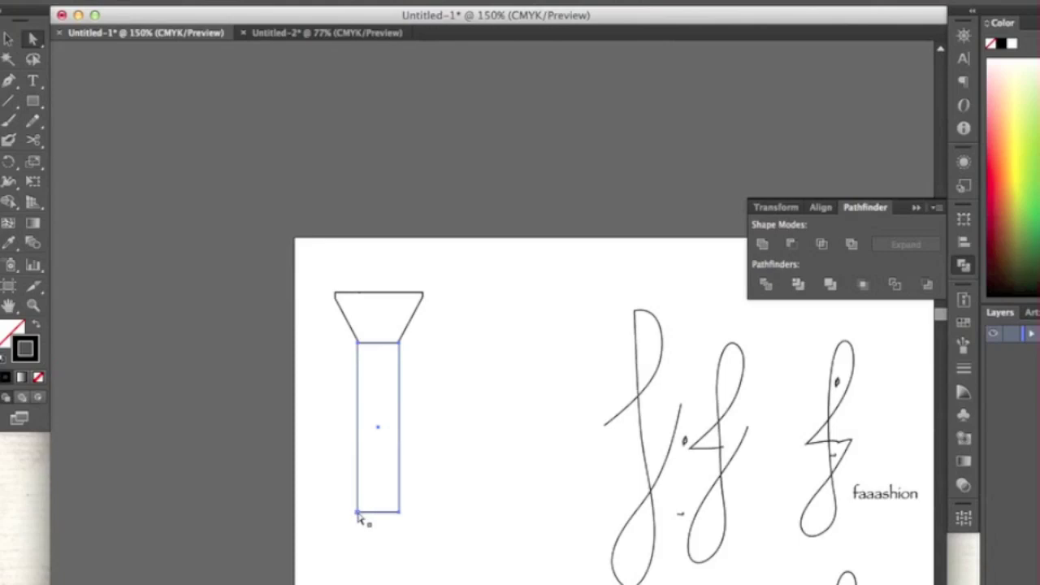
left_click_drag(355, 515, 360, 518)
left_click_drag(356, 517, 328, 445)
scroll(329, 443, "up", 1)
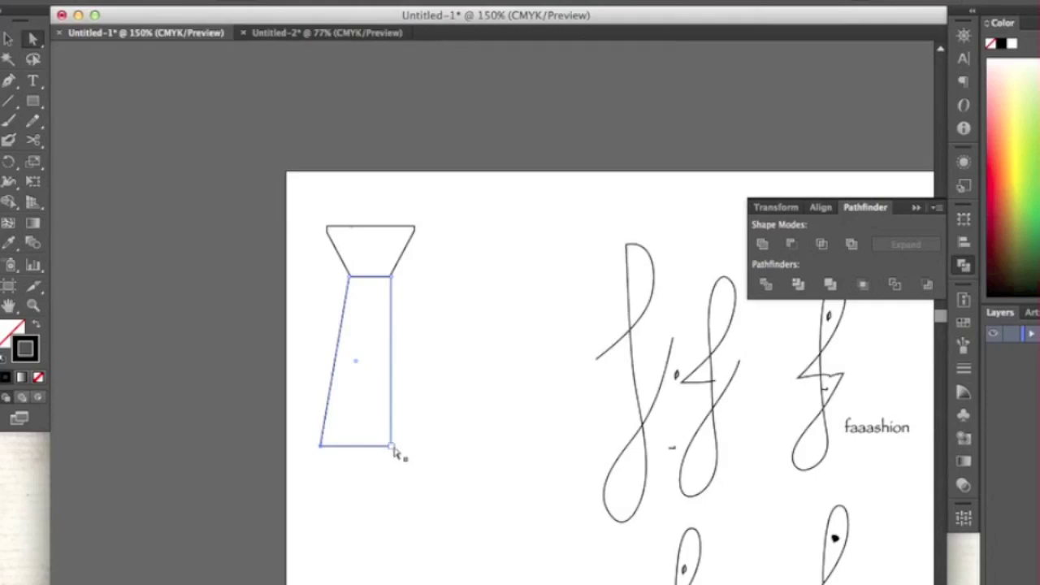
left_click_drag(395, 448, 422, 449)
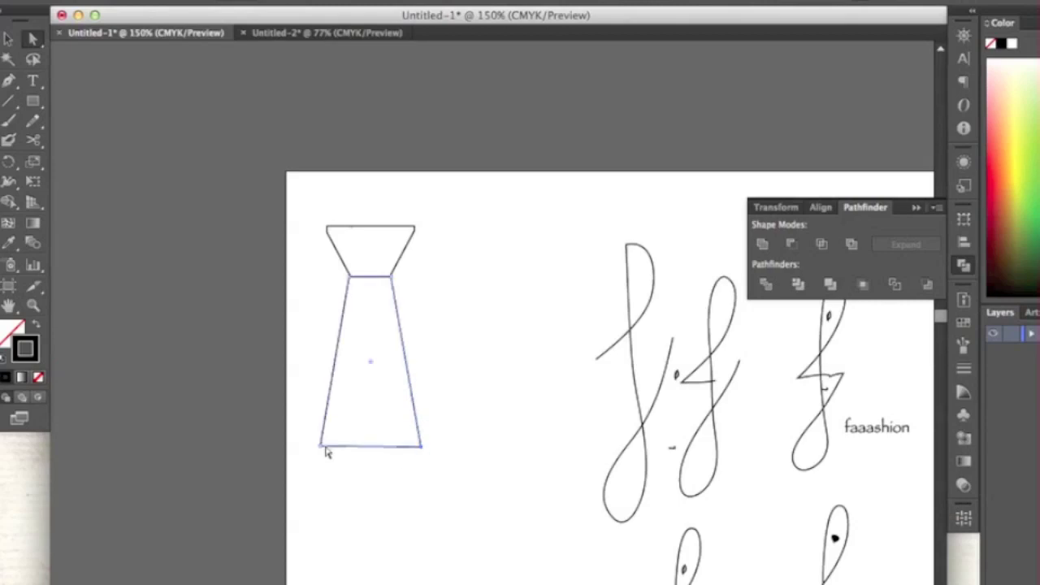
Draw a triangle, turn it to point downward, and place it against the base of the tie body.
left_click_drag(32, 101, 74, 187)
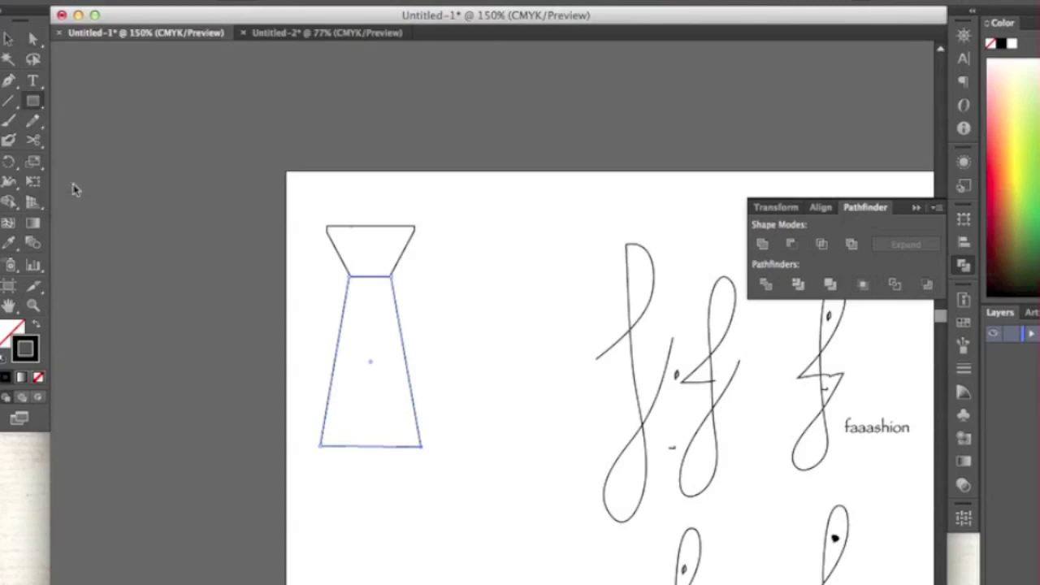
left_click_drag(353, 356, 375, 402)
key("e")
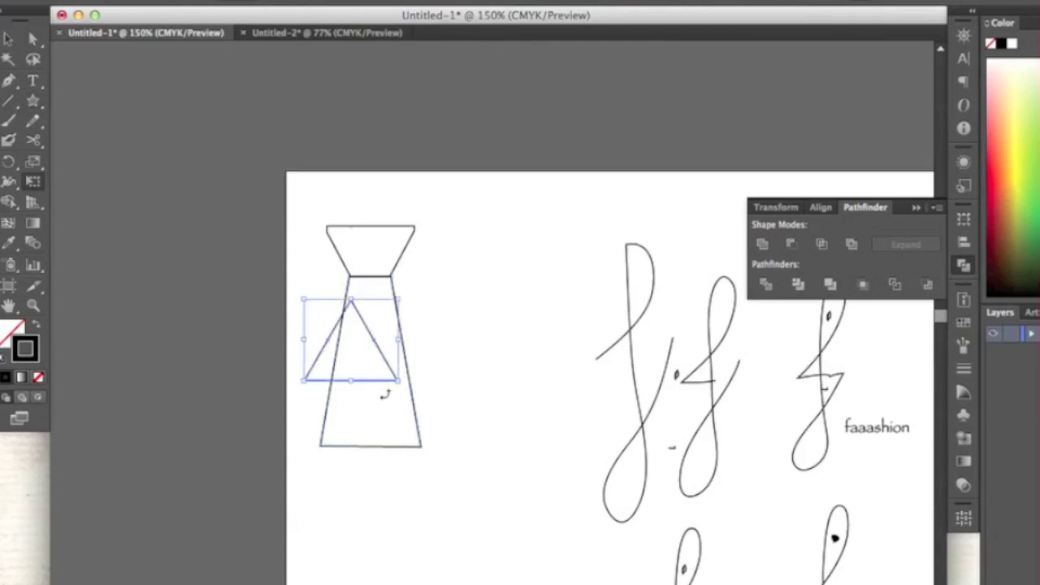
left_click_drag(422, 378, 367, 442)
key("v")
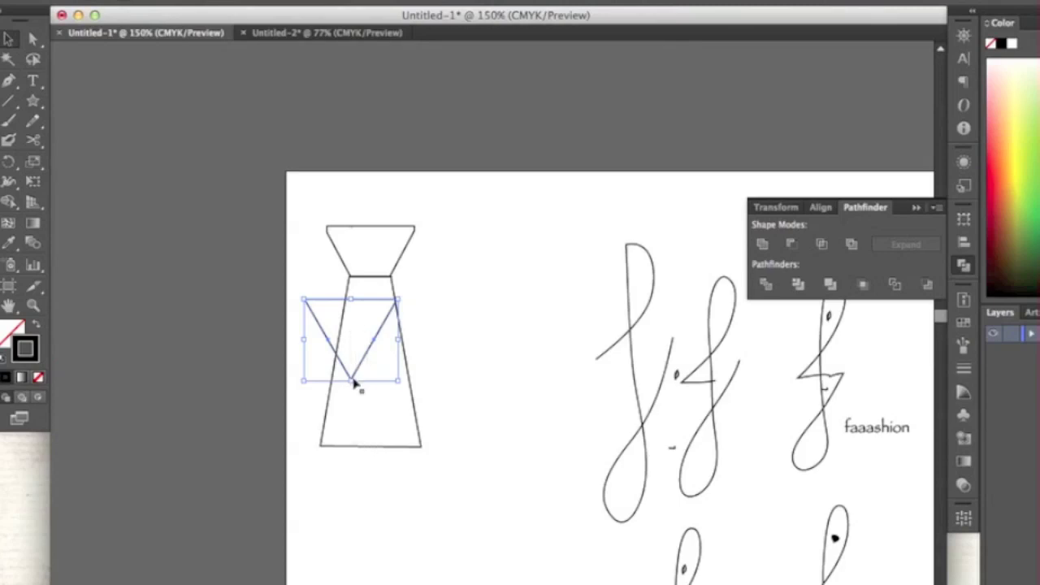
left_click_drag(355, 384, 376, 529)
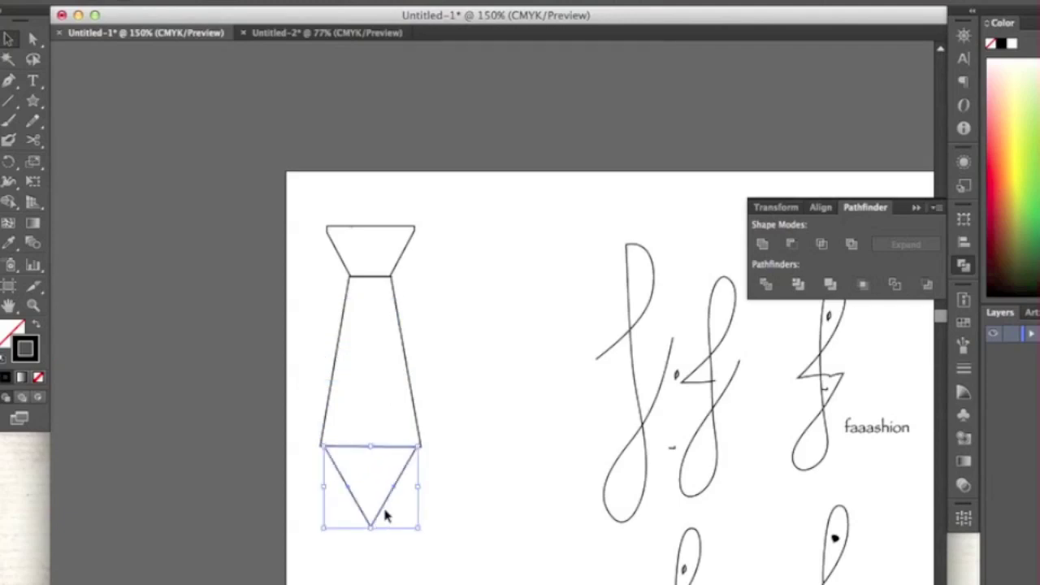
Stretch the triangle on both sides to match the width of the tie body's base.
left_click_drag(417, 490, 421, 494)
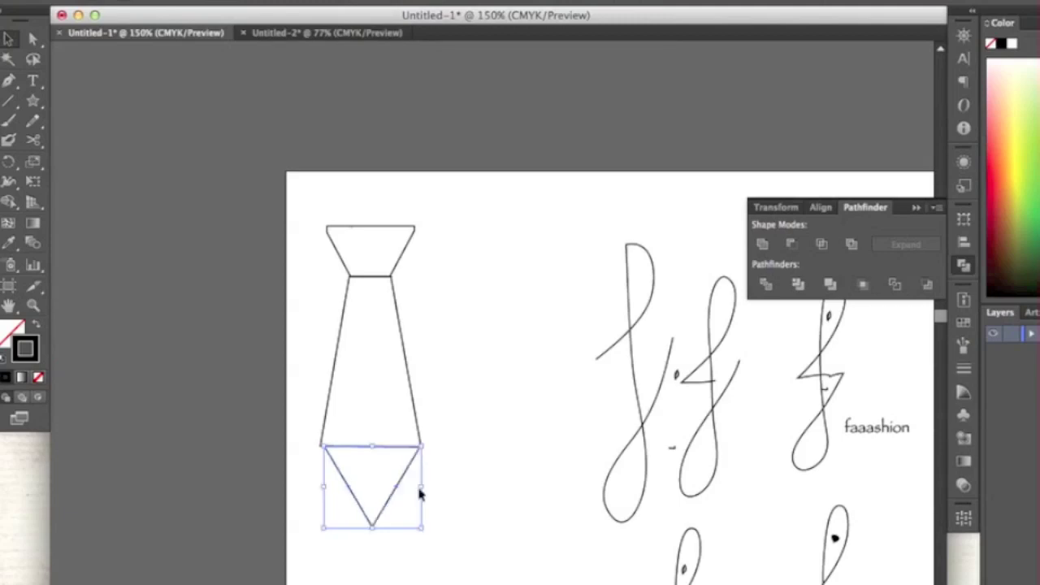
left_click_drag(326, 486, 323, 485)
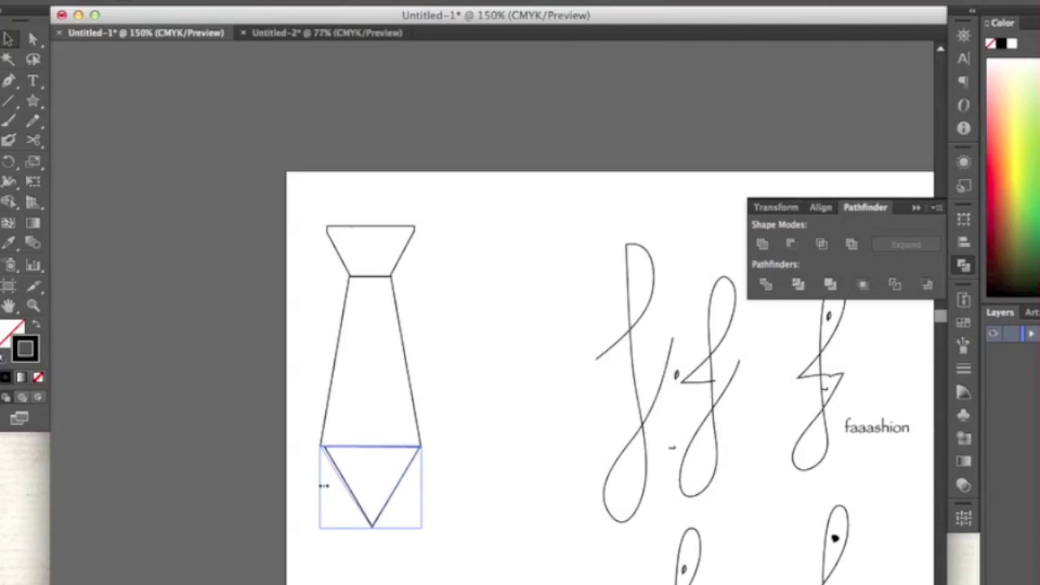
left_click_drag(324, 486, 322, 485)
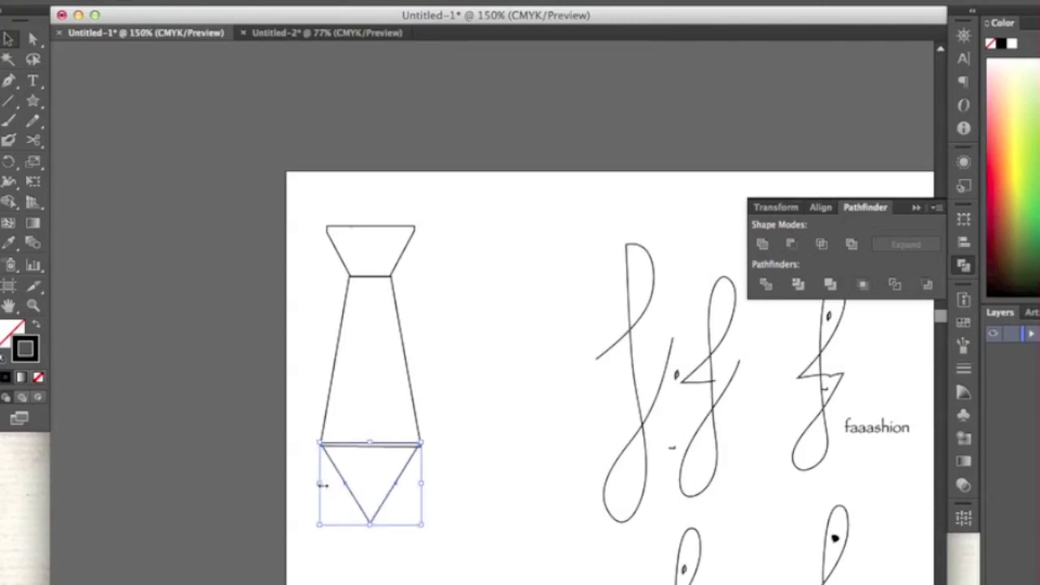
left_click_drag(475, 213, 299, 558)
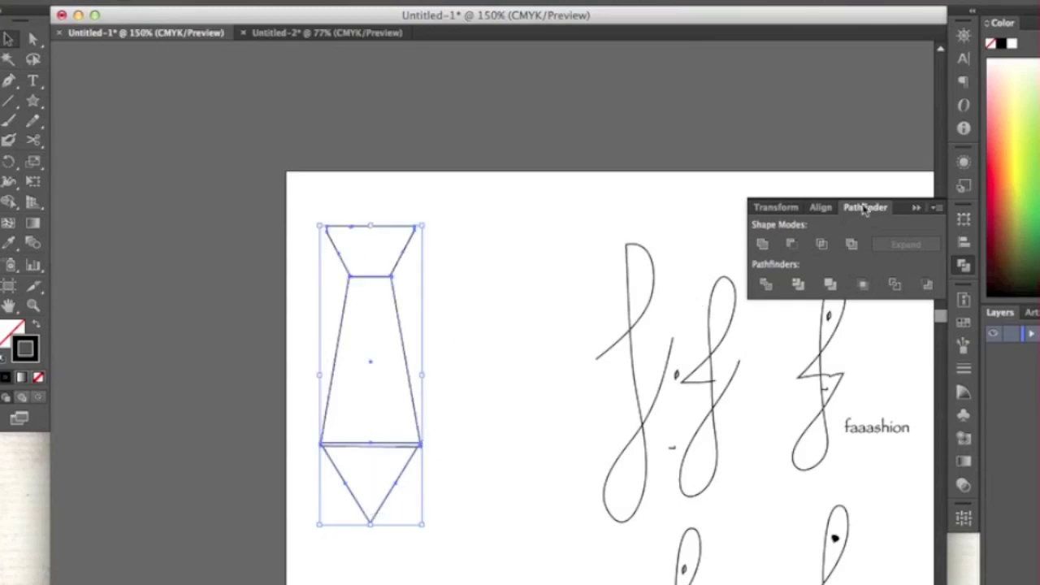
left_click(762, 244)
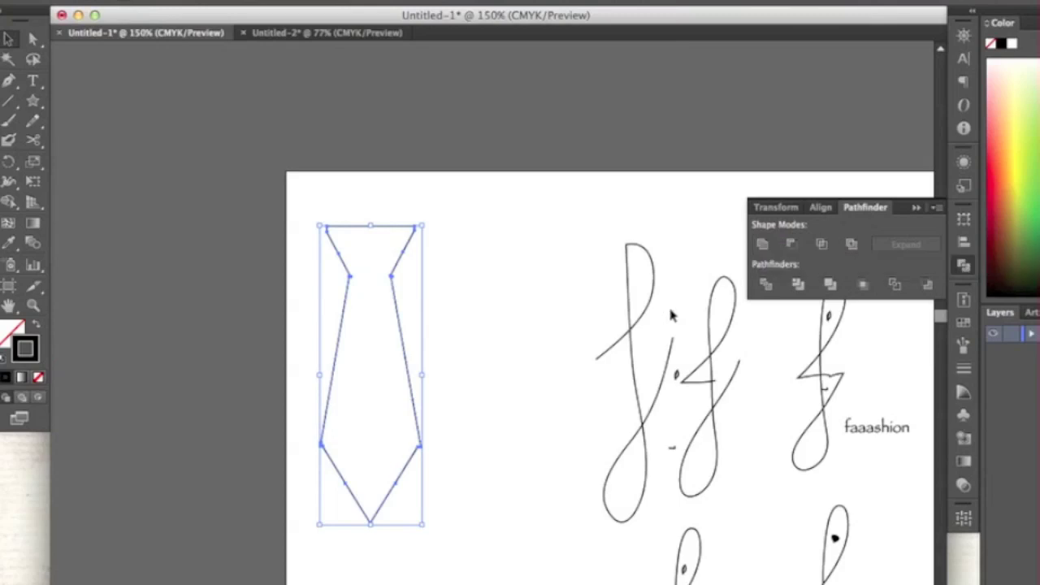
key("super+z")
Unite only the tie body and the triangular tip, keeping the knot as a separate shape.
left_click(505, 335)
left_click_drag(306, 403, 474, 529)
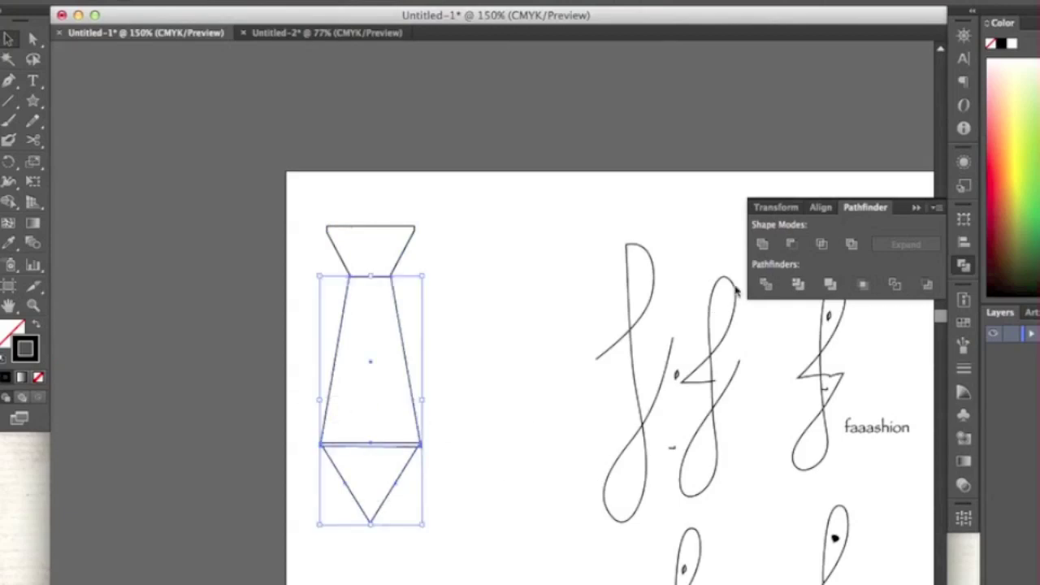
left_click(762, 243)
left_click(495, 398)
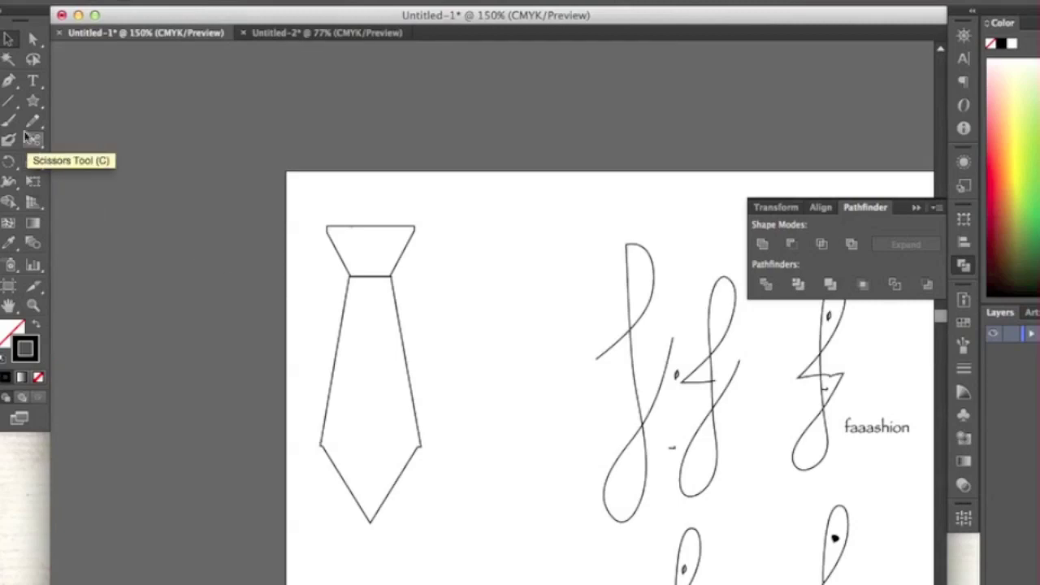
Create a 100 pt line at 45° with Fill Line enabled, starting at the knot's lower-right corner.
left_click(10, 101)
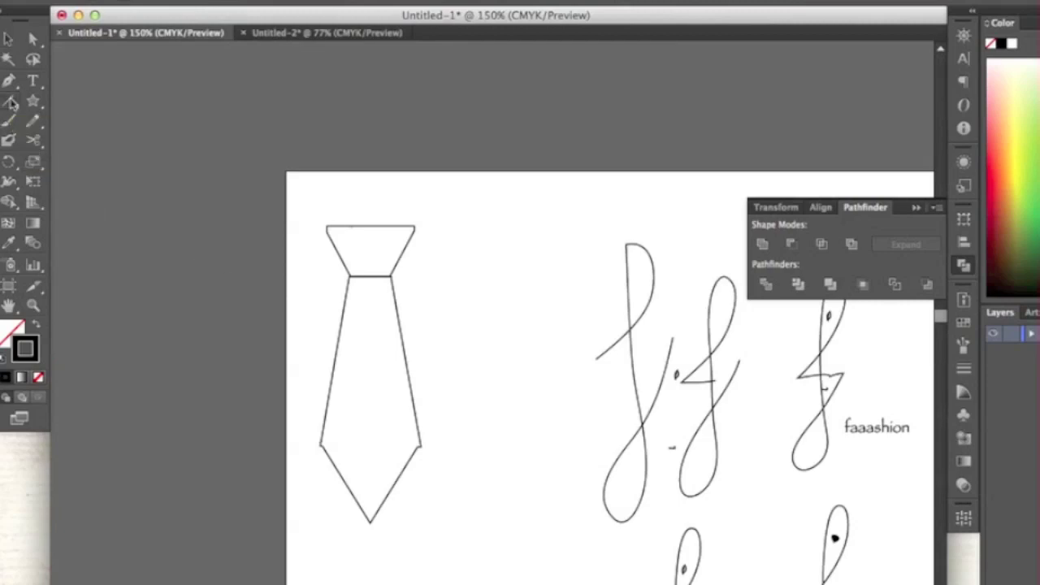
left_click(414, 224)
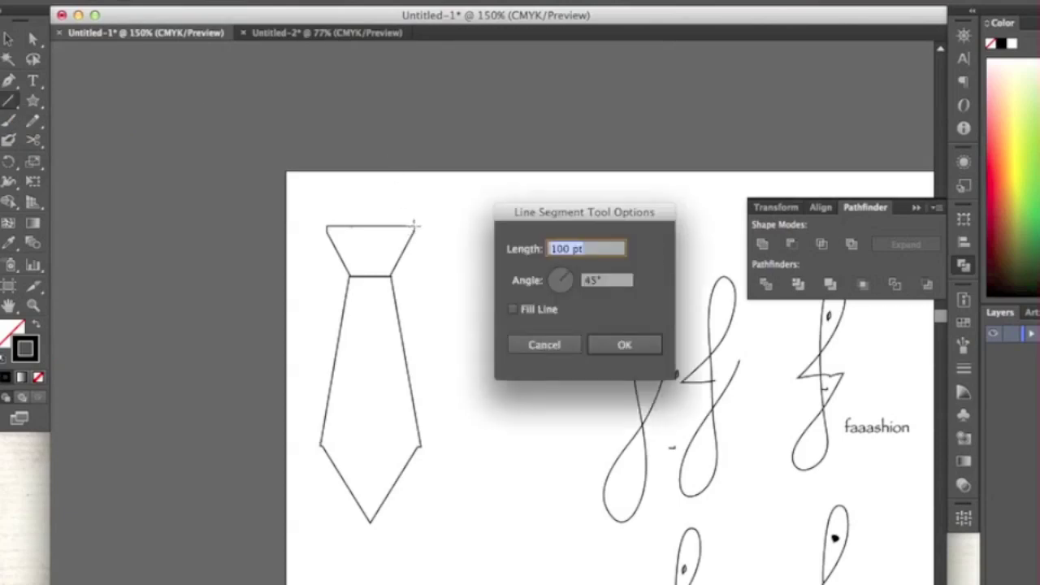
left_click(542, 346)
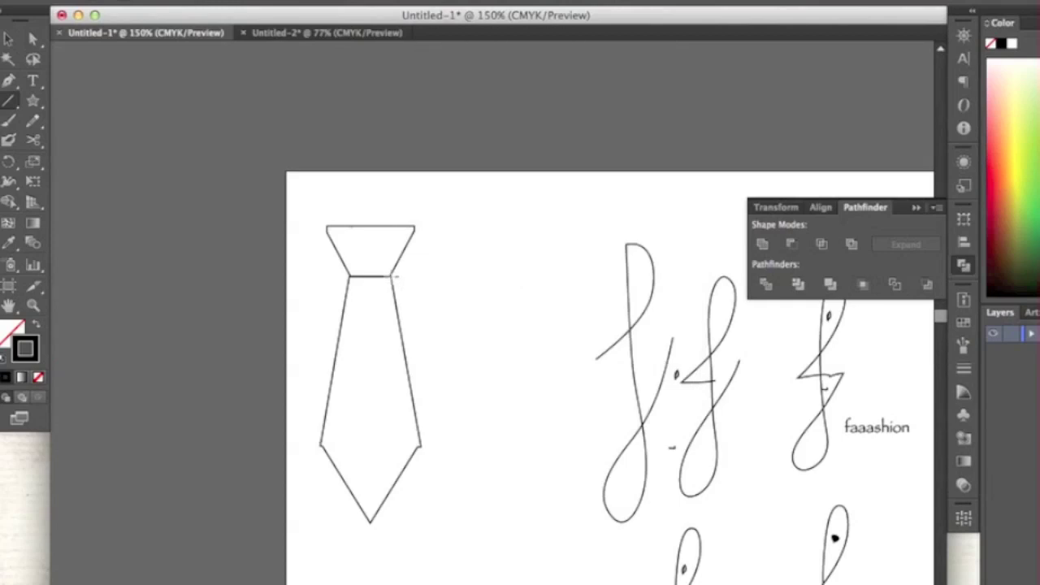
left_click(395, 276)
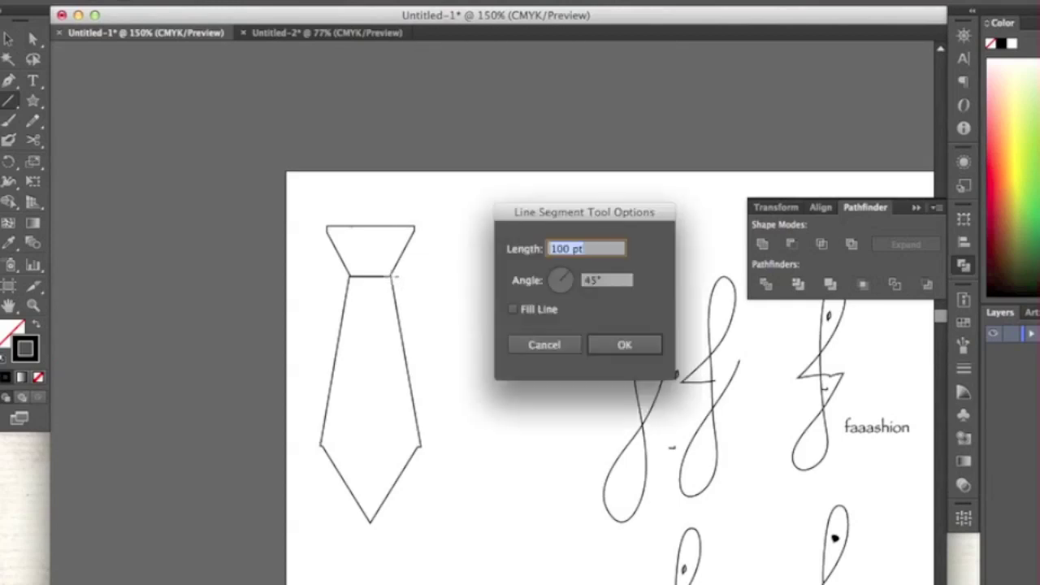
left_click(522, 312)
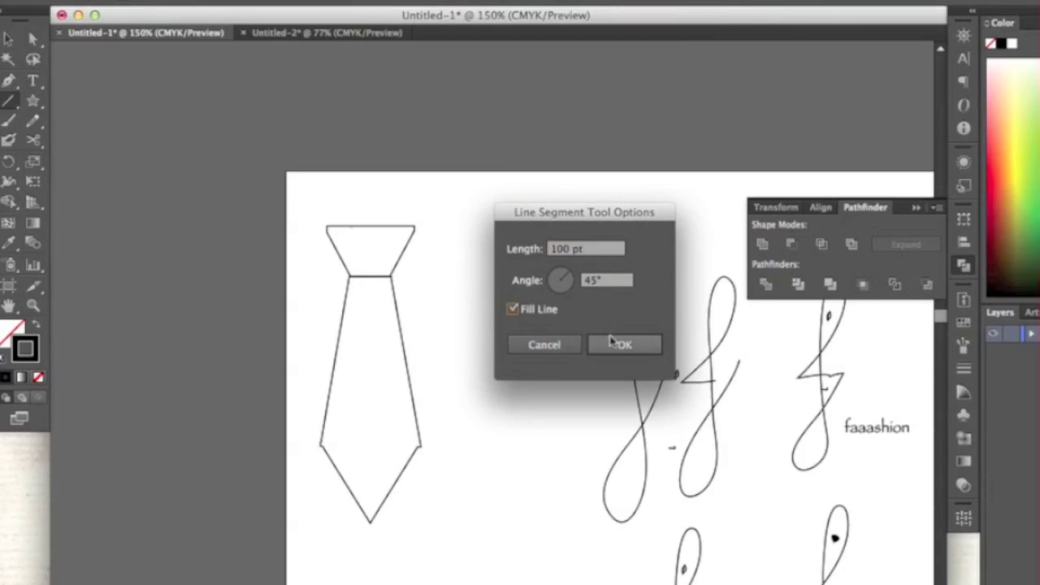
left_click(615, 343)
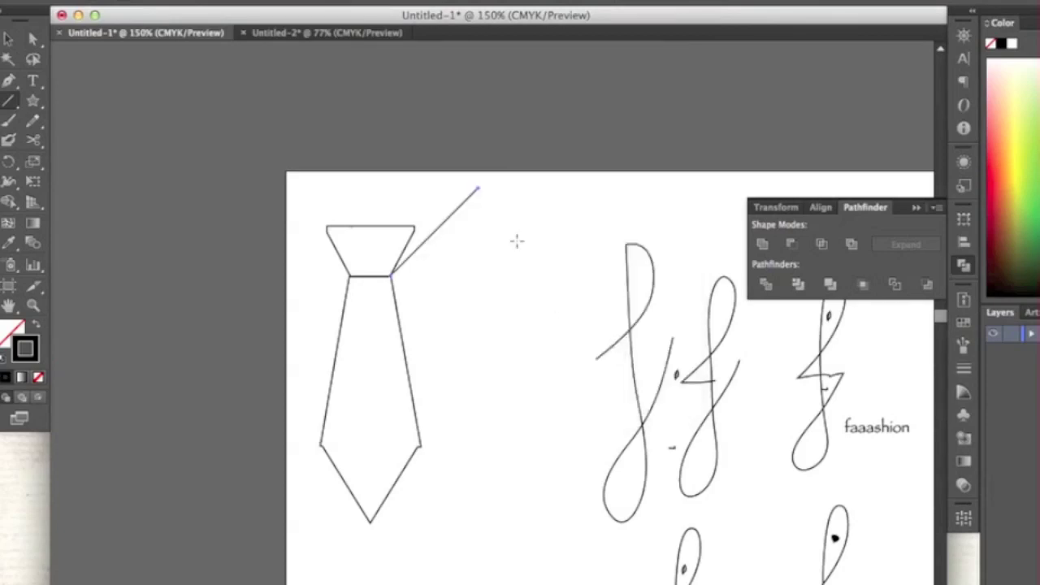
Move the slanted line's free end down to make it horizontal, and shorten the line.
key("a")
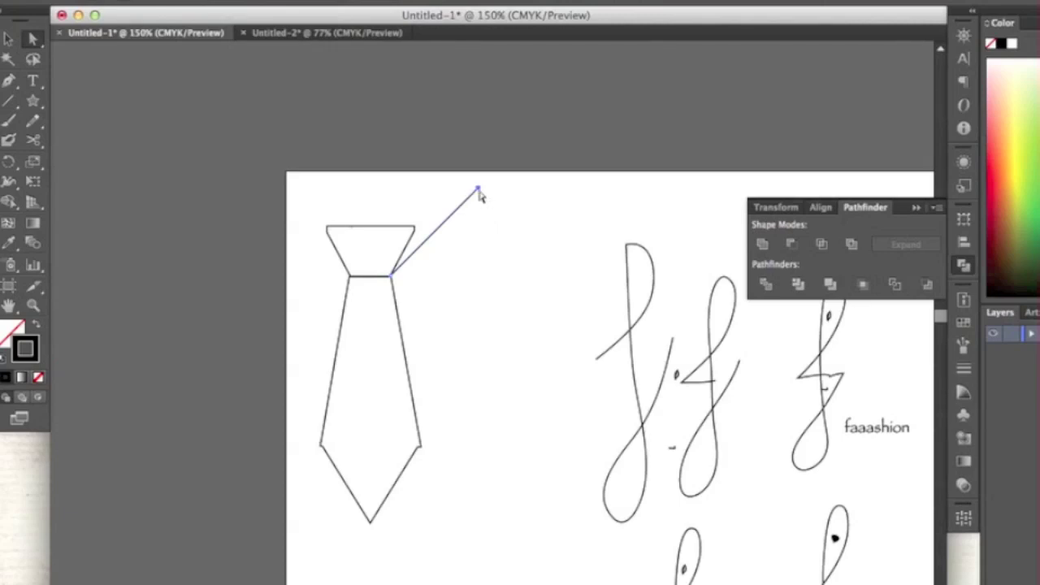
left_click(482, 215)
left_click(476, 196)
left_click_drag(478, 190, 453, 283)
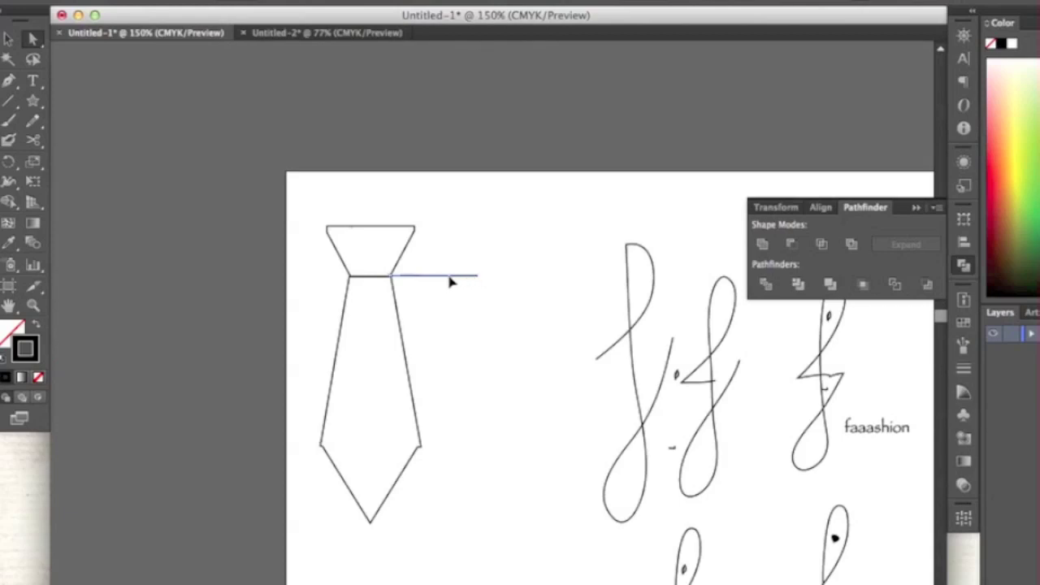
left_click_drag(451, 282, 446, 283)
Redraw the short horizontal line from the knot's lower-right corner and draw a similar one from its upper-right corner.
left_click(8, 38)
left_click(33, 38)
left_click(40, 122)
left_click(9, 120)
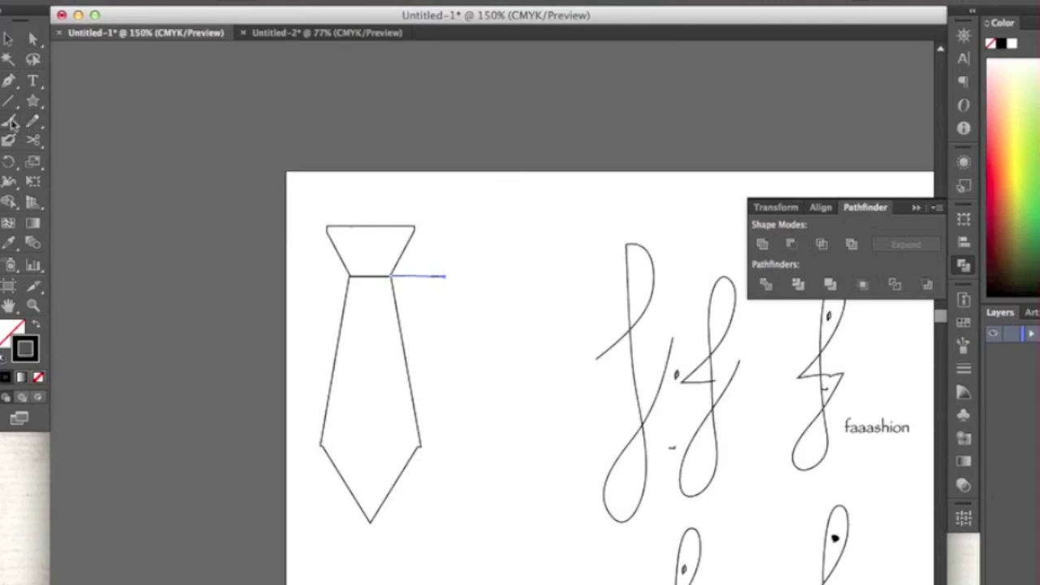
left_click(400, 274, "super")
left_click(162, 0)
left_click(457, 288)
left_click_drag(392, 276, 446, 273)
left_click_drag(415, 226, 467, 226)
Bring the tie drawing into the Untitled-2 document and place its two horizontal lines on the wider tie's knot.
key("super+a")
left_click(368, 32)
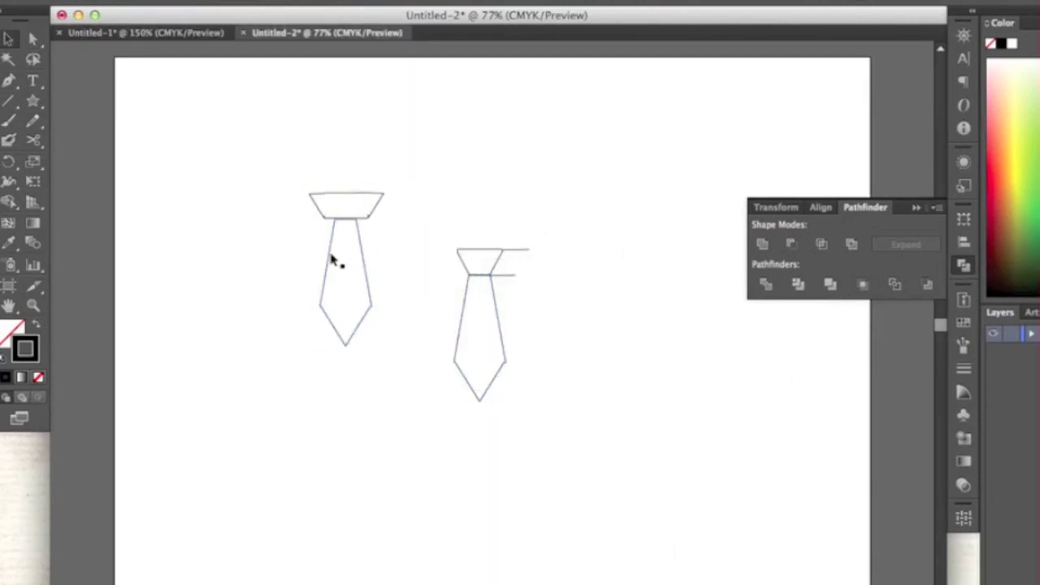
left_click(506, 262)
mouse_move(506, 262)
left_mouse_down()
mouse_move(488, 311)
mouse_move(384, 218)
left_mouse_up()
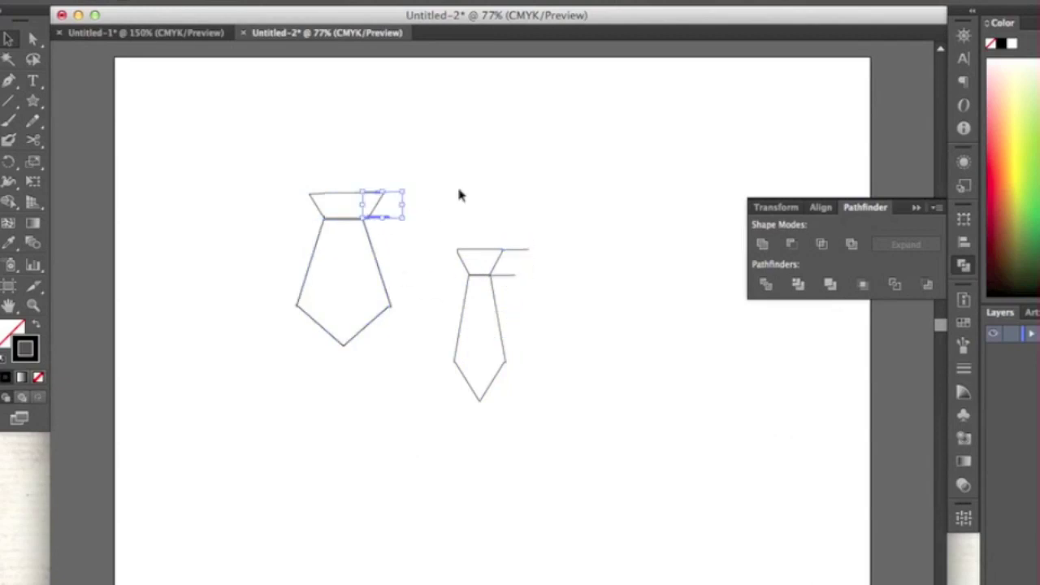
left_click(439, 194)
left_click_drag(488, 275, 533, 295)
Add the text "aaashion" beside the wider tie and place a copy beside the narrower tie.
key("t")
left_click_drag(392, 236, 570, 342)
type("aaashion")
key("super+a")
key("super+c")
key("Escape")
scroll(493, 186, "left", 5)
scroll(493, 244, "right", 10)
key("super+v")
left_click(609, 274)
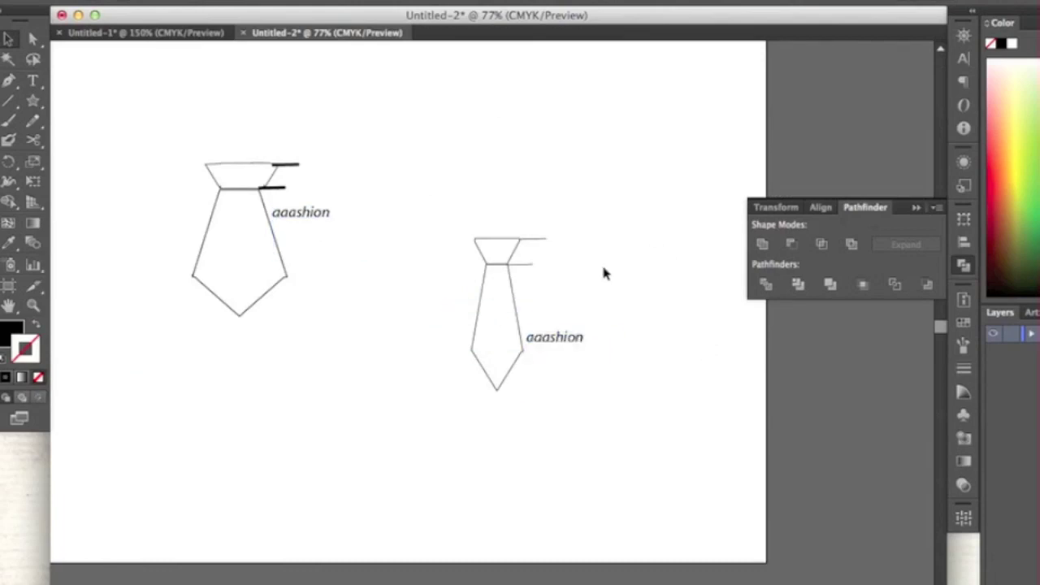
Select the narrower tie and thicken its outline to a 5 px stroke weight.
left_click_drag(604, 274, 523, 400)
left_click(964, 368)
left_click(813, 308)
Copy the thick-outlined tie with its text into a new document and move it to the artboard's upper-left corner.
key("super+c")
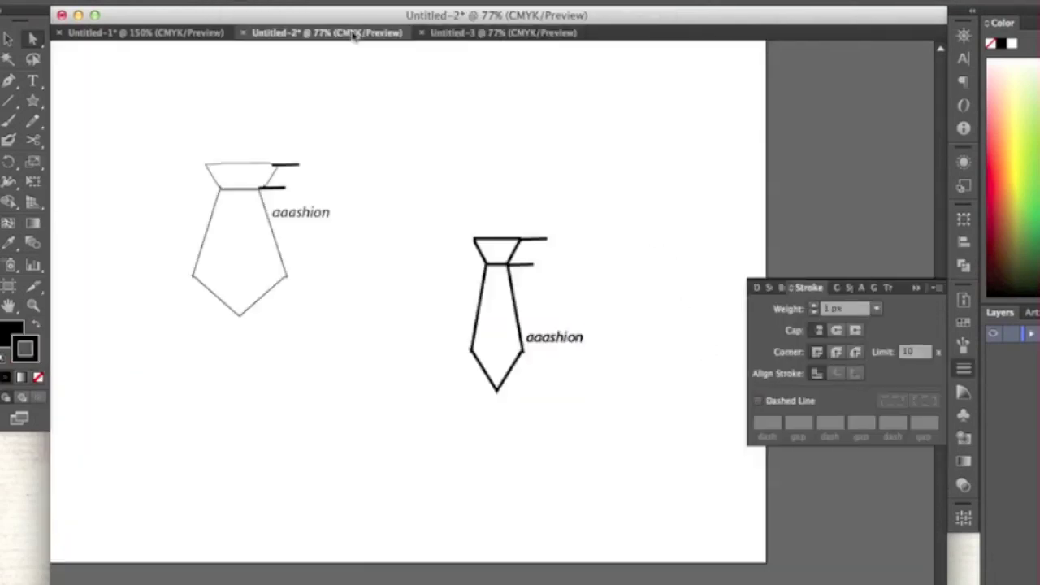
key("super+alt+n")
key("super+v")
left_click_drag(469, 321, 186, 149)
Fill the tie's knot and blade with the pale grey E6EDEB and deselect them.
double_click(12, 332)
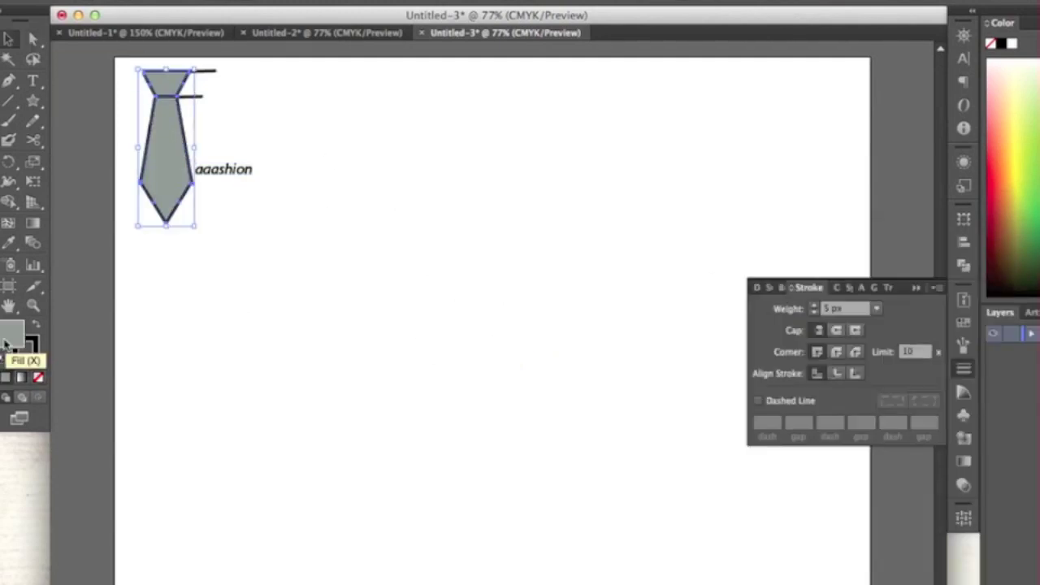
double_click(6, 340)
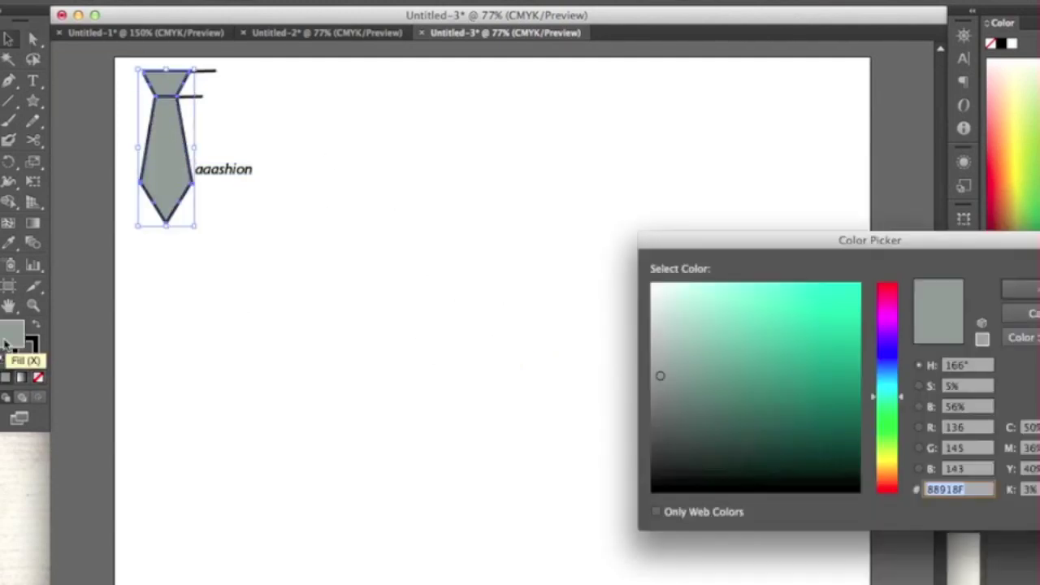
left_click(657, 296)
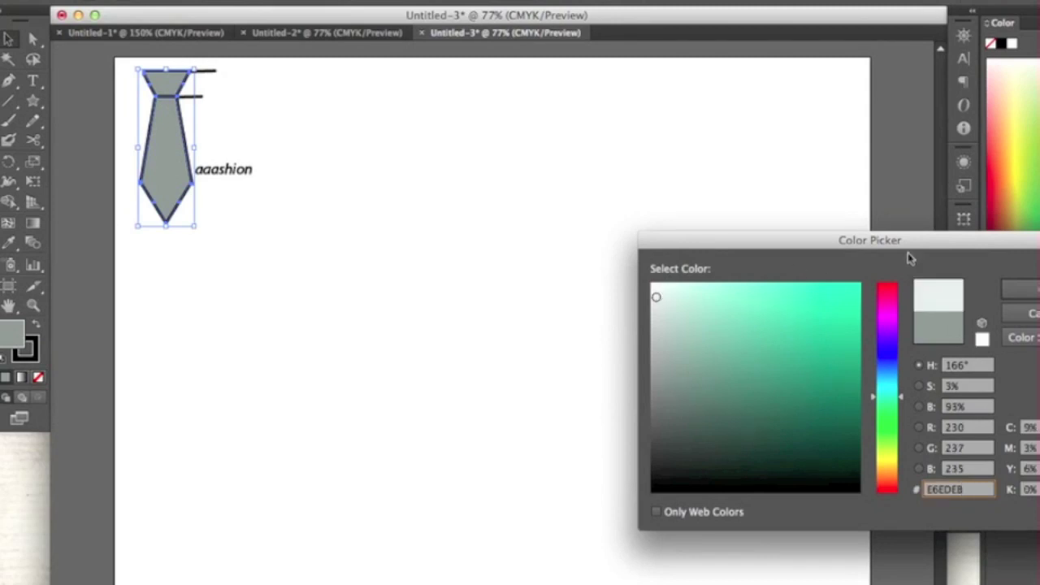
left_click(1018, 289)
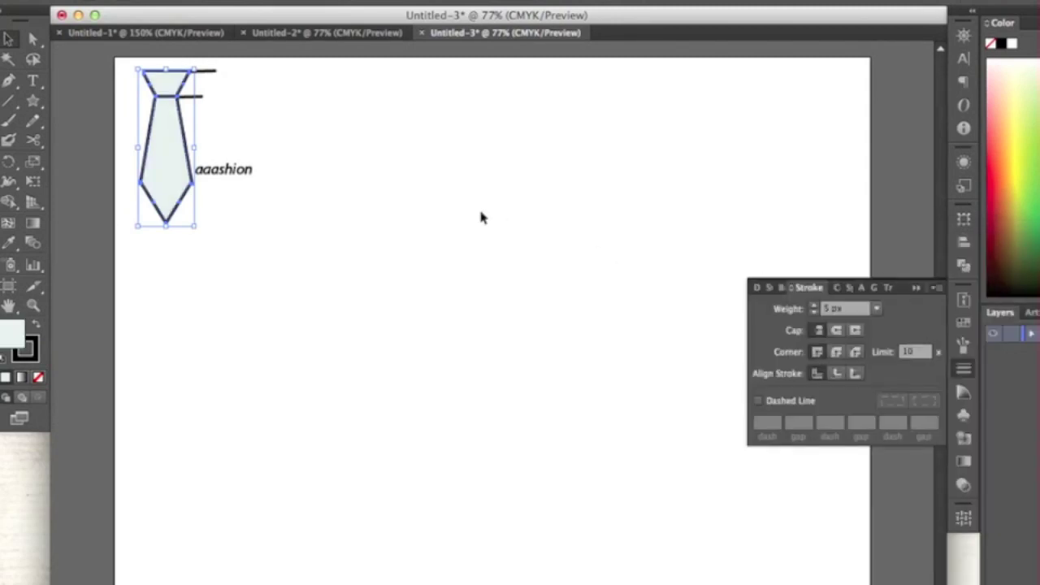
left_click(242, 152)
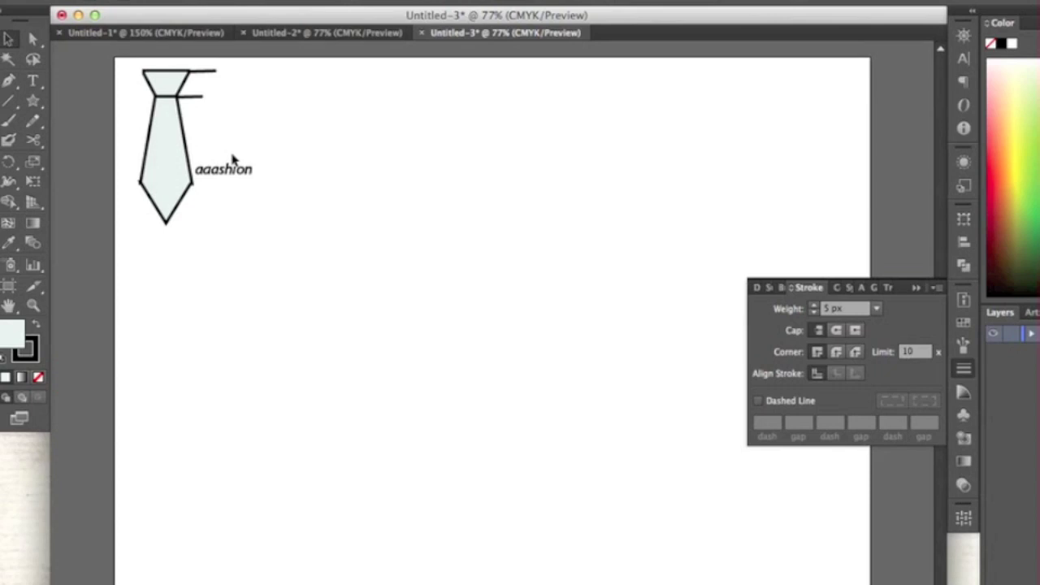
Select the tie's blade, knot and horizontal lines with the "aaashion" text and set their stroke colour to grey 605E5E.
left_click(187, 141)
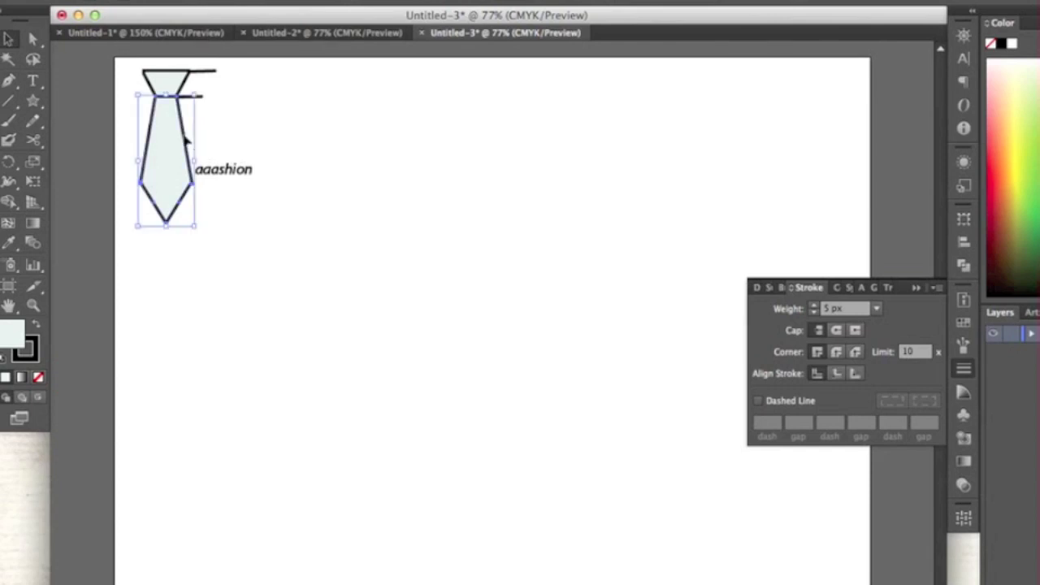
left_click(185, 82, "shift")
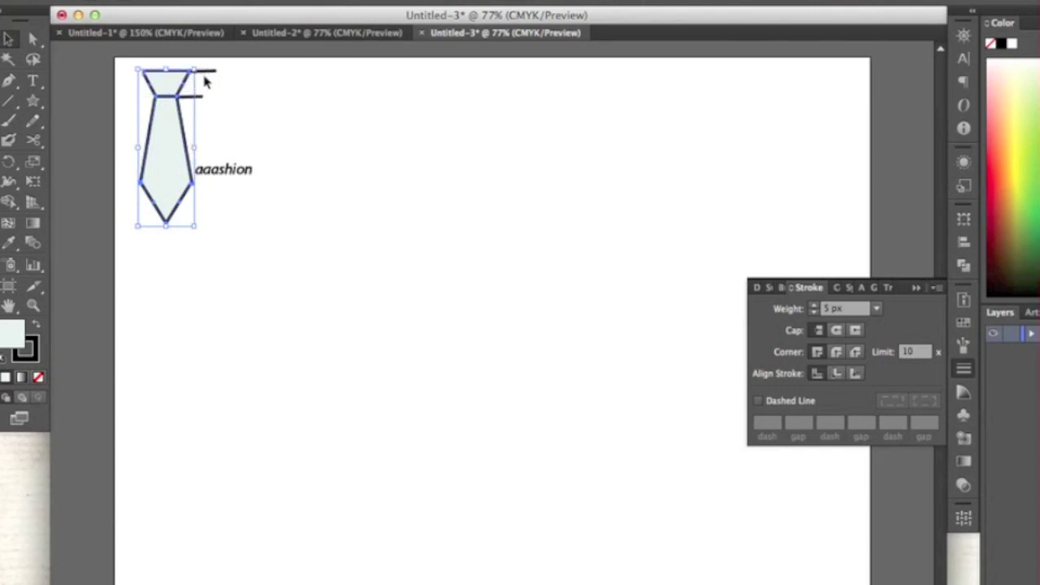
left_click(206, 73, "shift")
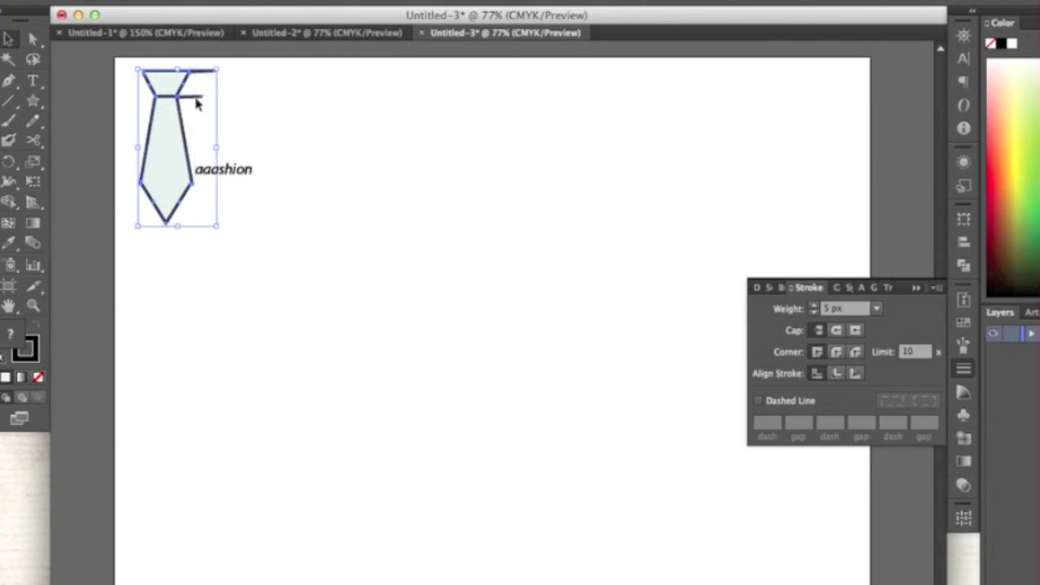
left_click(241, 181, "shift")
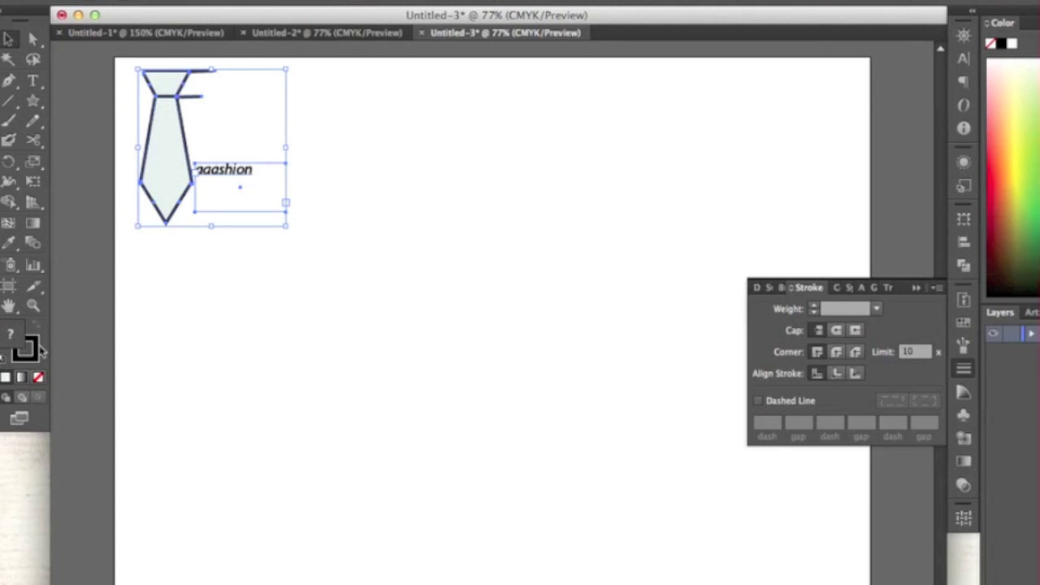
double_click(36, 350)
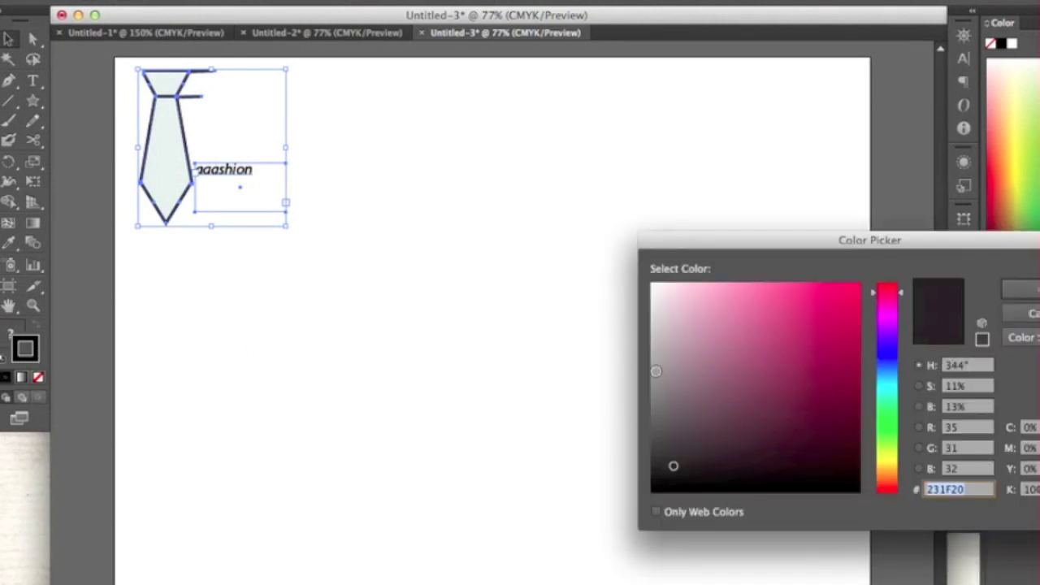
left_click(656, 371)
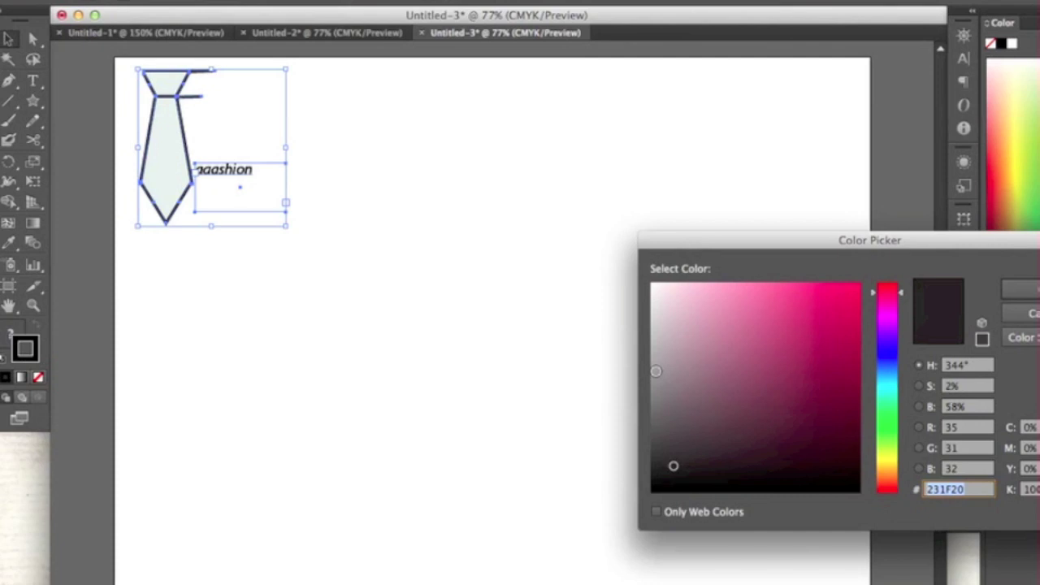
left_click(656, 413)
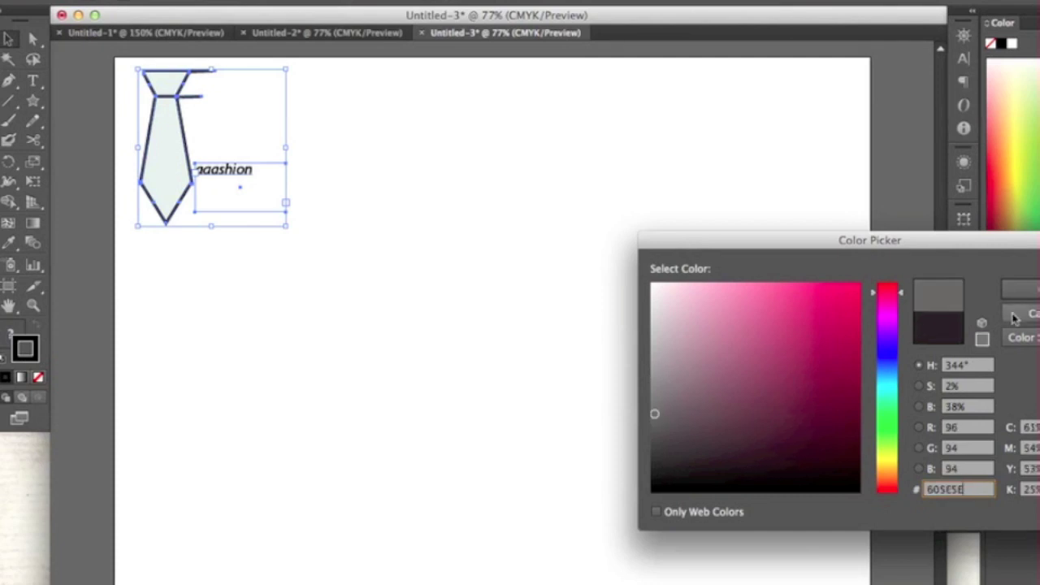
left_click(1020, 299)
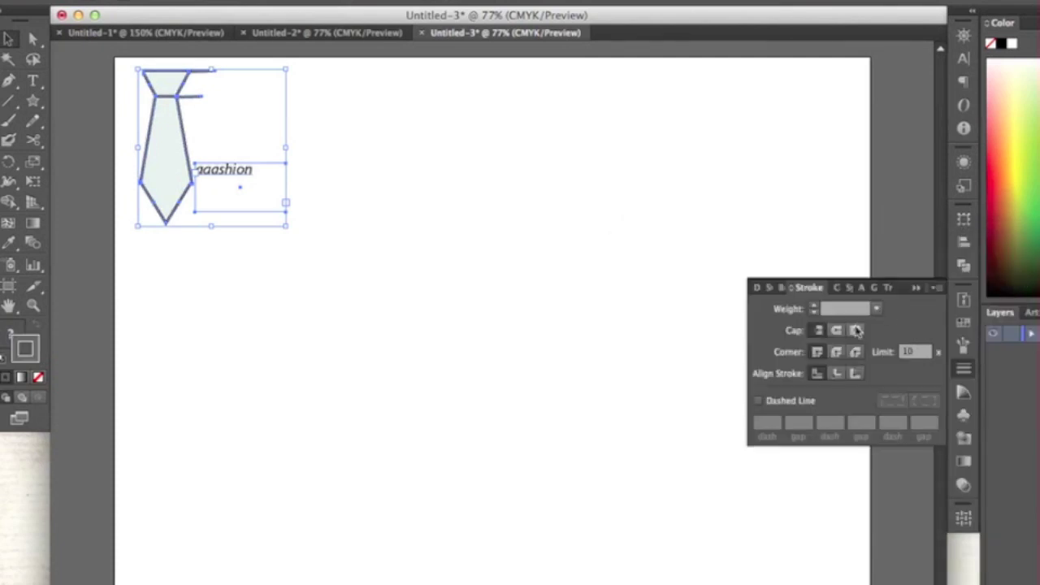
left_click(467, 284)
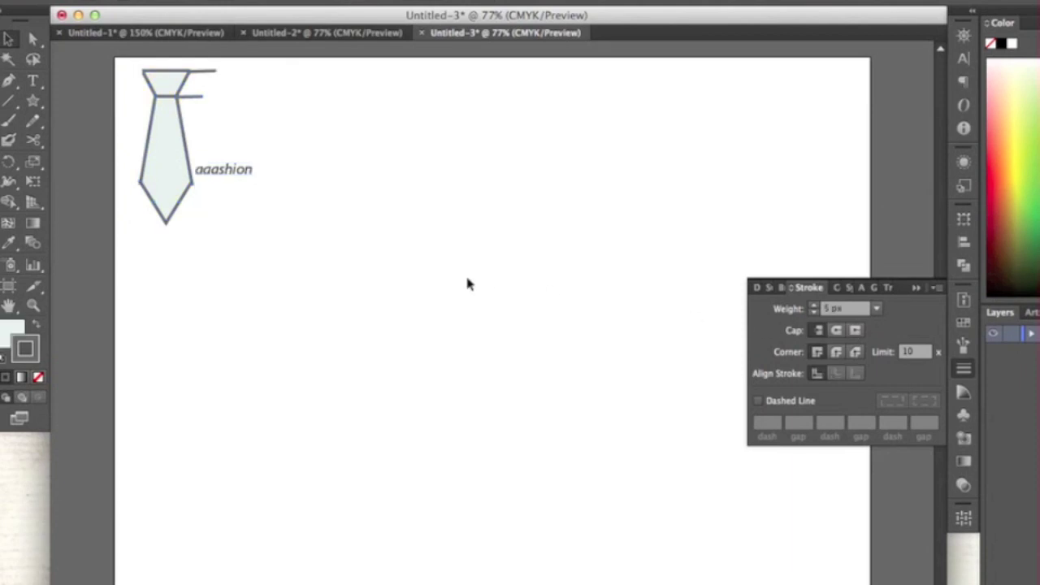
Cut the tie's blade along its vertical centre with the Scissors tool and paste a copy to work as a separate half.
key("super+equal")
key("super+equal")
key("super+equal")
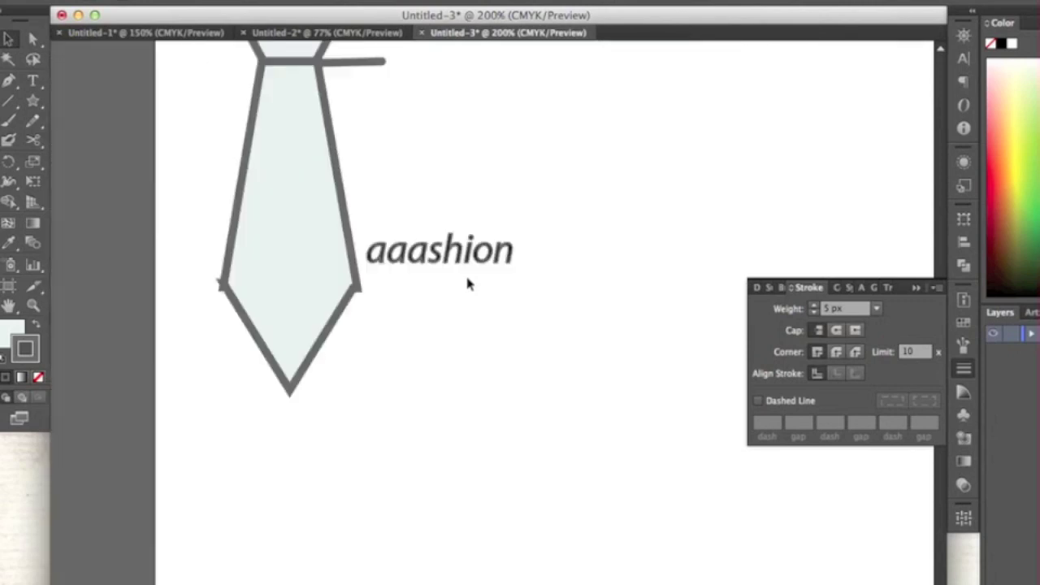
scroll(468, 284, "up", 5)
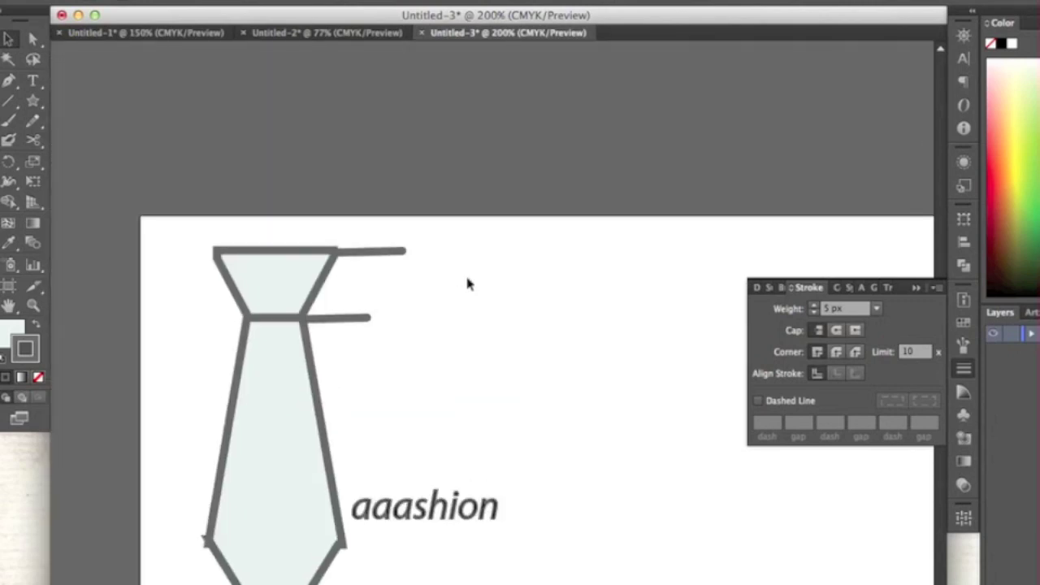
scroll(325, 406, "down", 2)
left_click(209, 437)
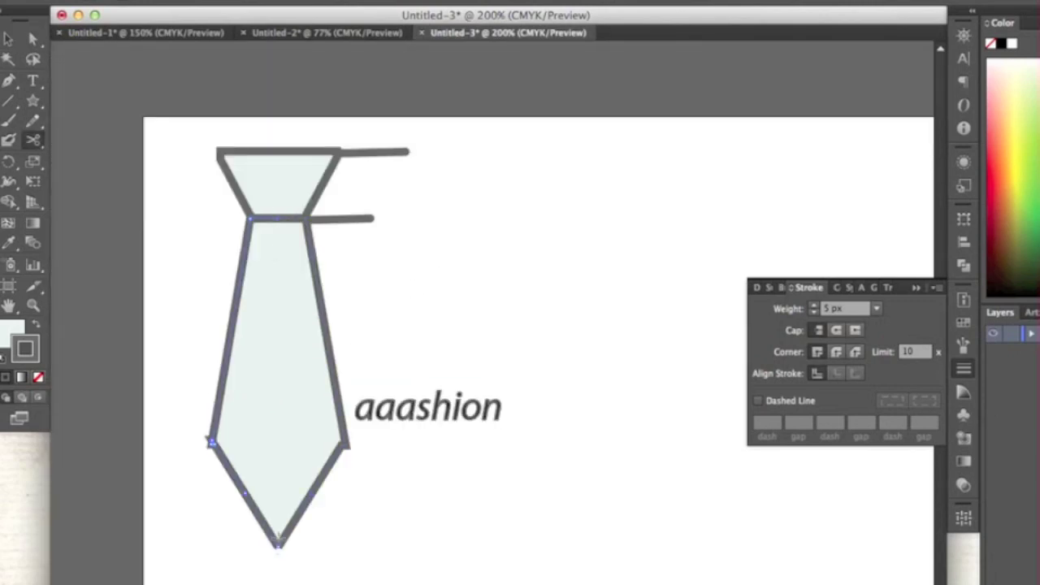
key("Delete")
key("v")
key("super+v")
Arrange the blade pieces and give the left half a lighter fill, aligned on the tie.
right_click(478, 368)
mouse_move(512, 569)
left_click(661, 527)
key("Return")
double_click(12, 329)
key("Escape")
left_click_drag(507, 293, 279, 377)
left_click(473, 327)
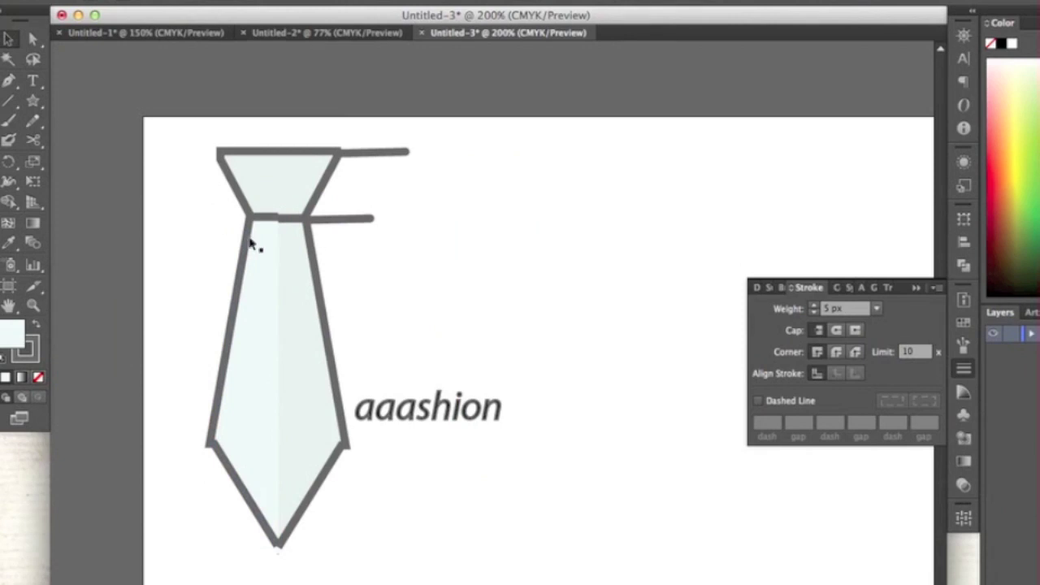
Try to cut the tie's knot at its vertical centre with the Scissors tool.
left_click(279, 201)
key("c")
left_click(279, 218)
left_click(285, 149)
left_click(277, 150, "super")
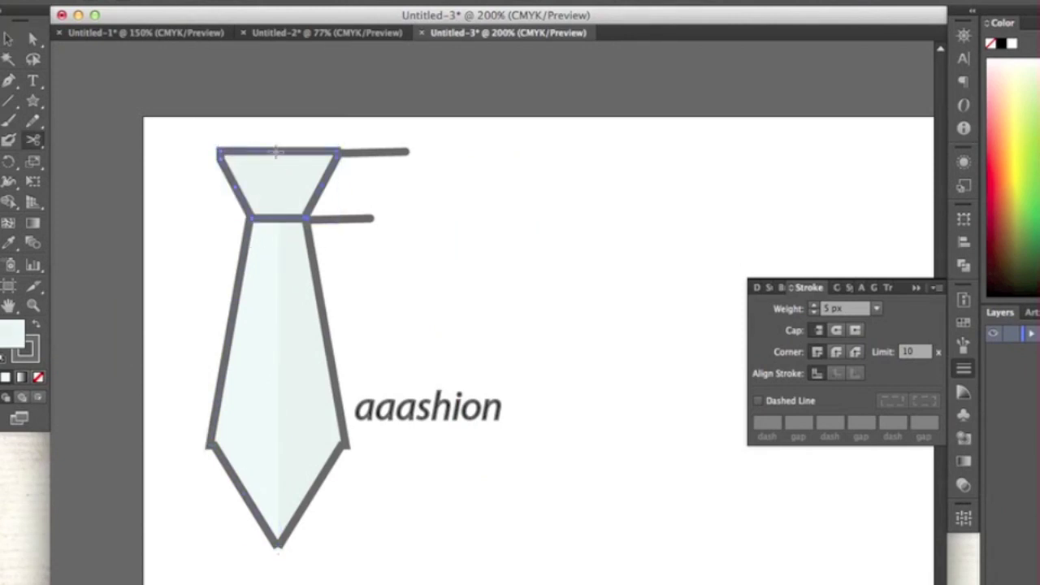
key("Delete")
key("super+z")
key("super+z")
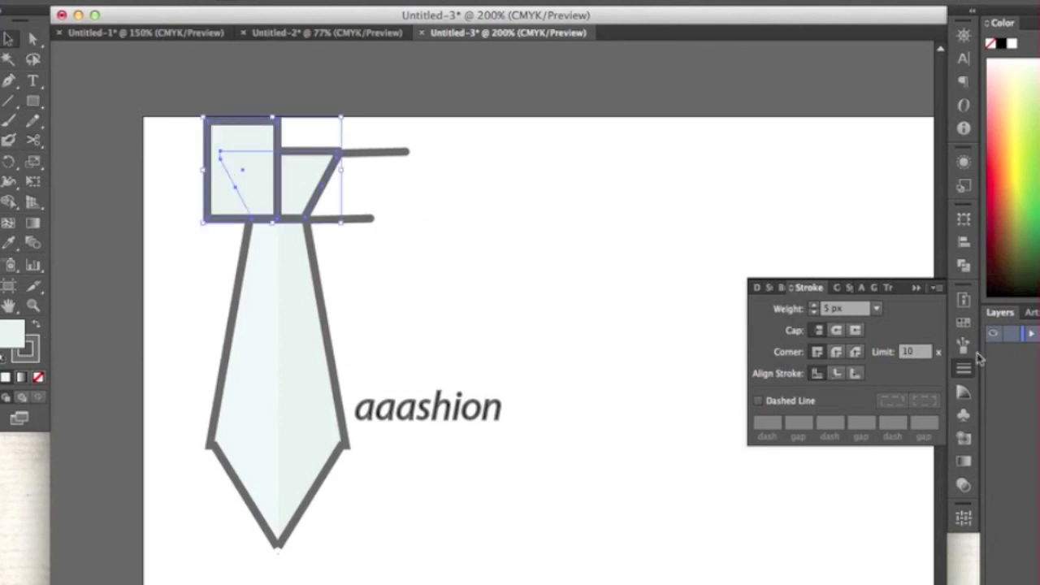
Split the knot into a lighter and a darker half by subtracting the covering rectangle with Pathfinder's Minus Front, and arrange the stacking order.
key("super+F9")
left_click(964, 266)
left_click(792, 244)
left_click(734, 320)
right_click(332, 174)
left_click(553, 419)
right_click(331, 194)
left_click(353, 460)
key("z")
left_click(302, 491, "alt")
right_click(479, 165)
left_click(699, 390)
Select the whole tie with its "aaashion" text and place a copy diagonally below and to the right of the original.
key("v")
left_click_drag(641, 149, 415, 381)
mouse_move(488, 260)
left_mouse_down("alt")
mouse_move(548, 432)
mouse_move(588, 418)
left_mouse_up("alt")
Draw a thin white highlight along the left edge of the copied tie's blade with the Pen tool.
key("p")
left_click(569, 351)
left_click(548, 458)
left_click(576, 500)
key("v")
scroll(488, 512, "up", 2)
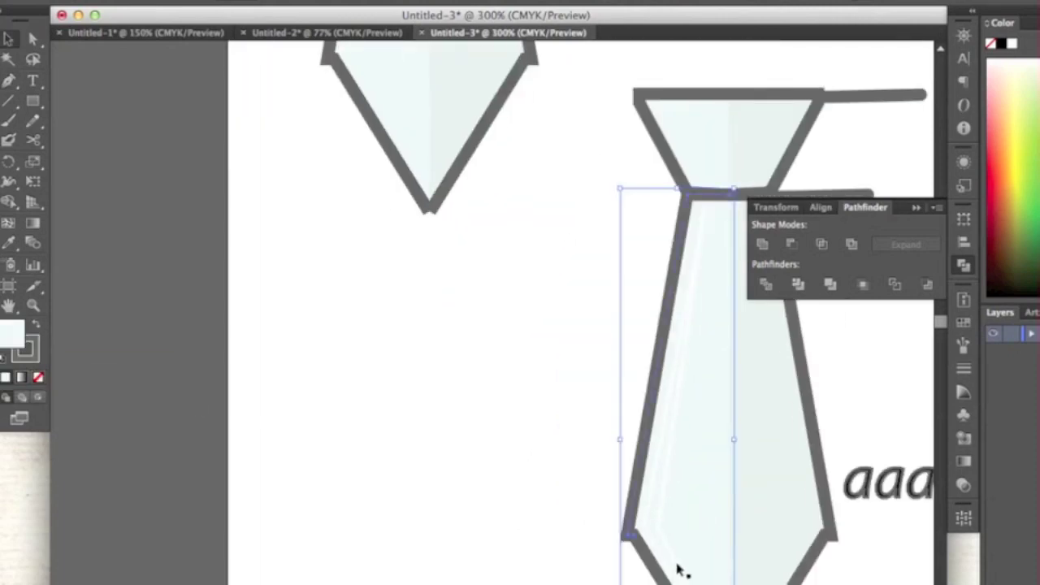
scroll(551, 419, "down", 2)
left_click(390, 292)
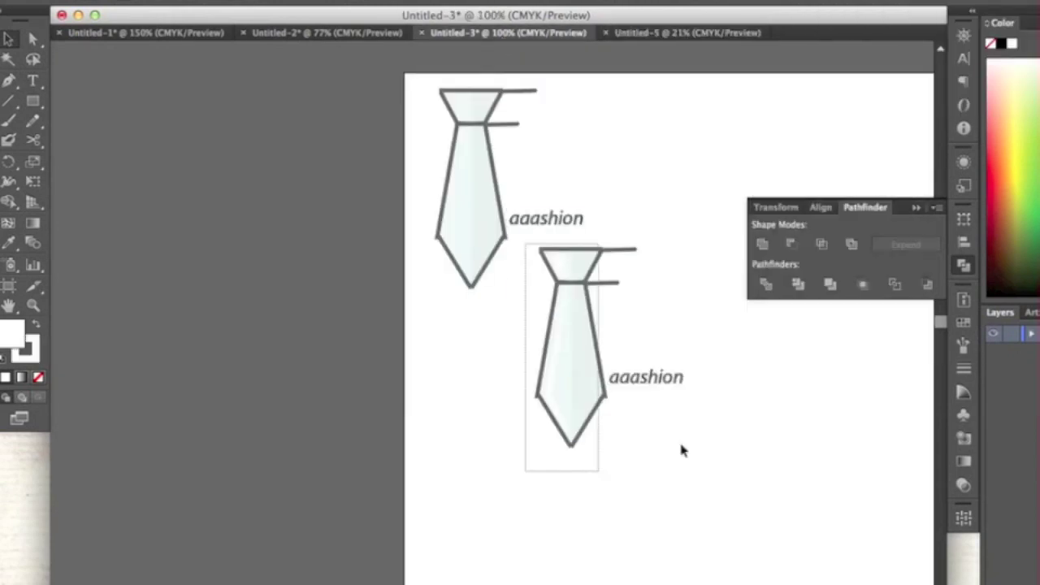
Copy the highlighted tie with its text into the Untitled-5 document and enlarge it to fill the artboard.
left_click_drag(681, 451, 534, 244)
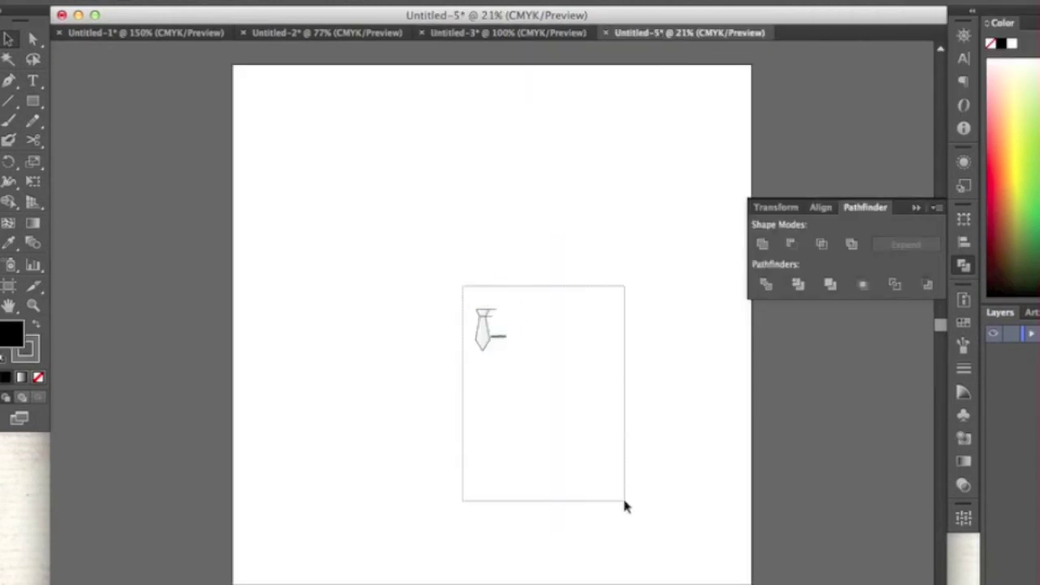
left_click_drag(622, 498, 348, 144)
left_click(347, 145)
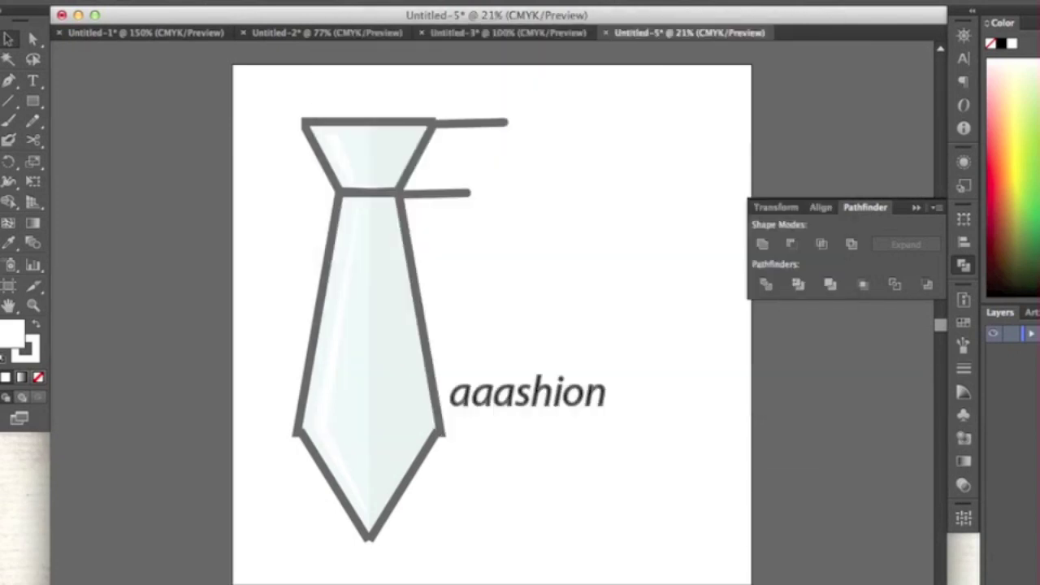
Save the Untitled-3 tie document under a "faaashion" file name.
left_click(443, 31)
key("super+shift+s")
type("faaas")
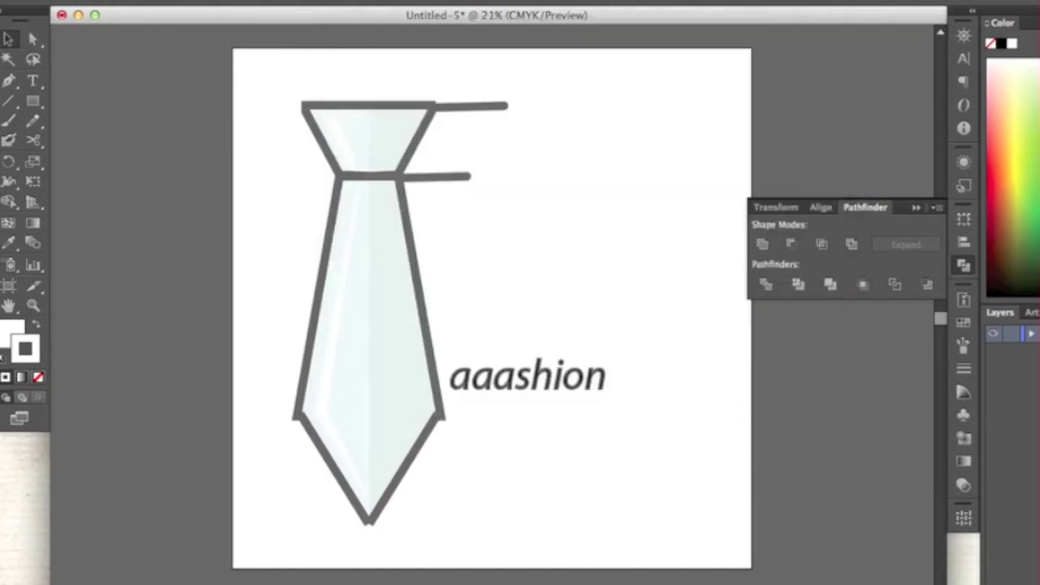
Close the Untitled-5 document, saving it to the logos folder in Adobe PDF format.
key("super+w")
left_click(743, 333)
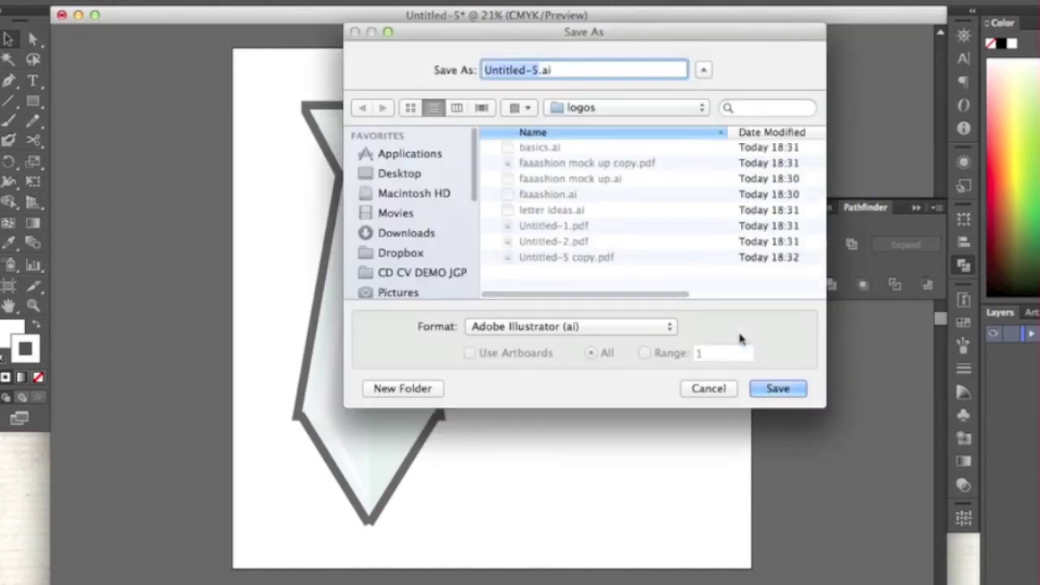
left_click(670, 330)
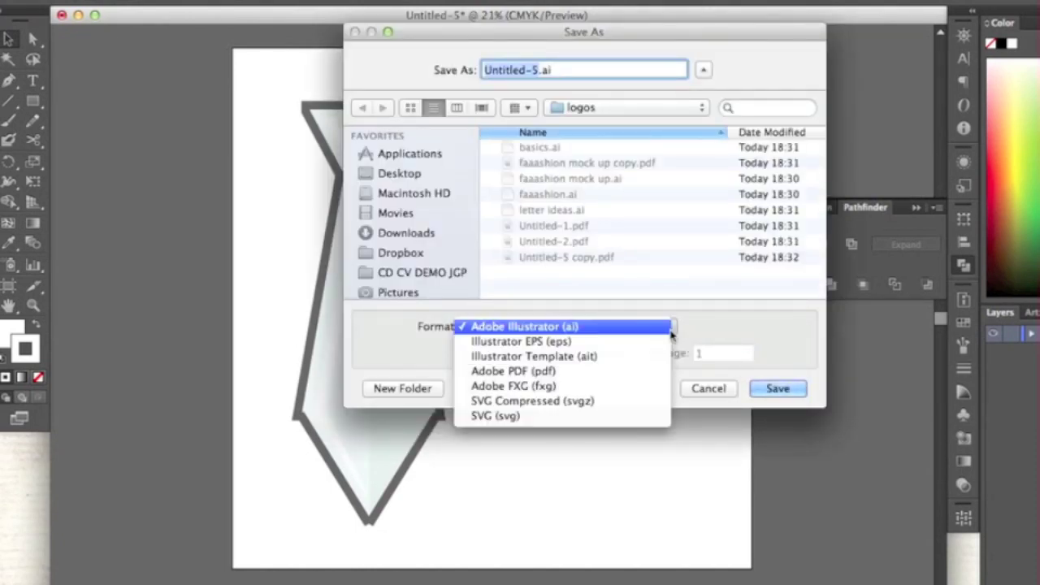
left_click(657, 371)
key("Return")
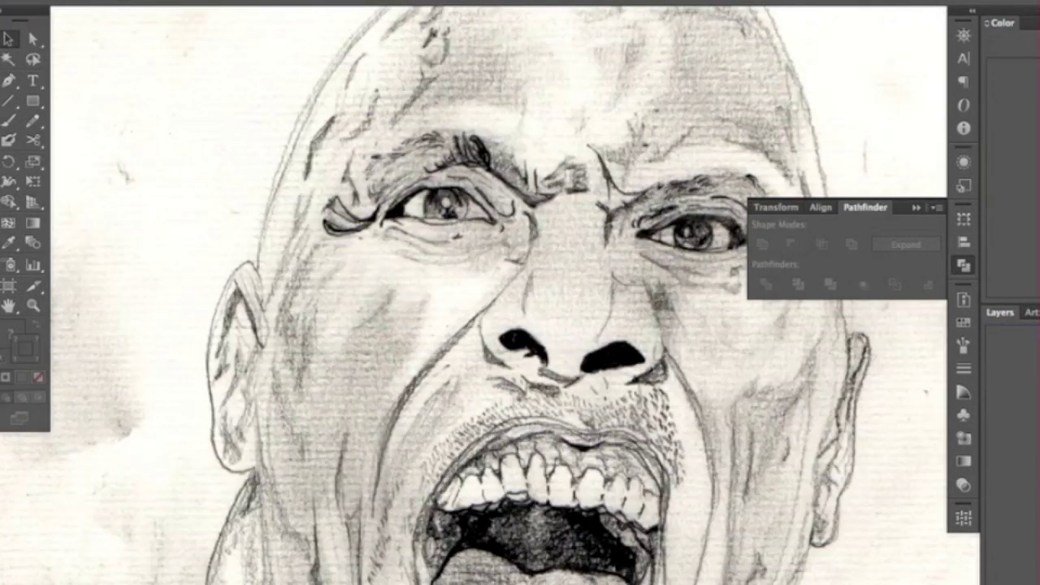